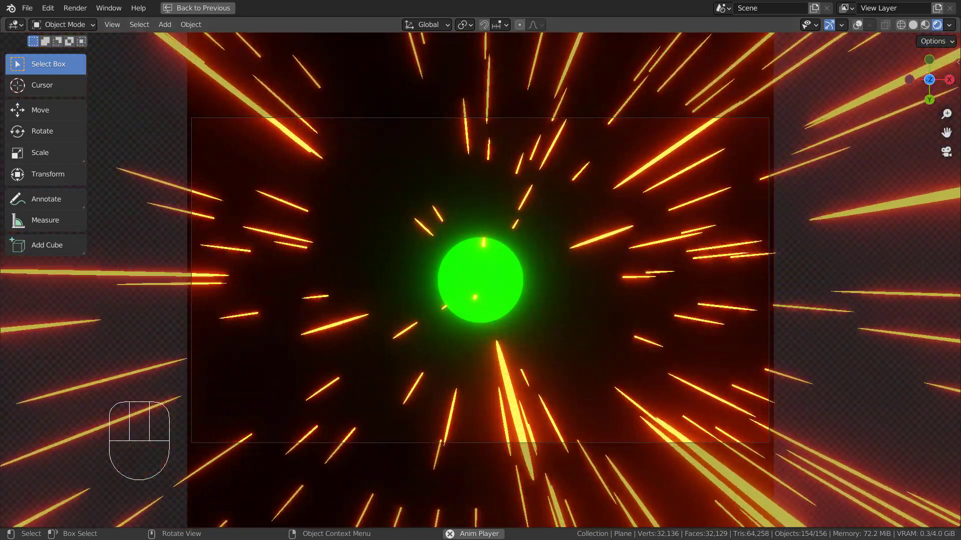
Examine the playing particle animation around the green sphere from several angles, including the front and camera views.
mouse_move(951, 332)
middle_down()
mouse_move(906, 367)
mouse_move(842, 382)
mouse_move(790, 427)
mouse_move(801, 449)
middle_up()
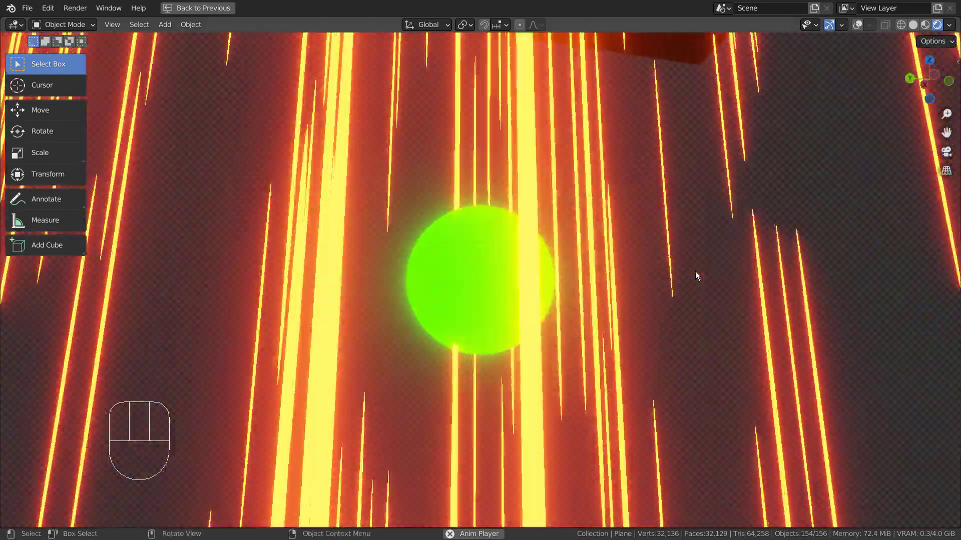
mouse_move(695, 271)
middle_down()
mouse_move(718, 320)
mouse_move(693, 423)
mouse_move(705, 408)
middle_up()
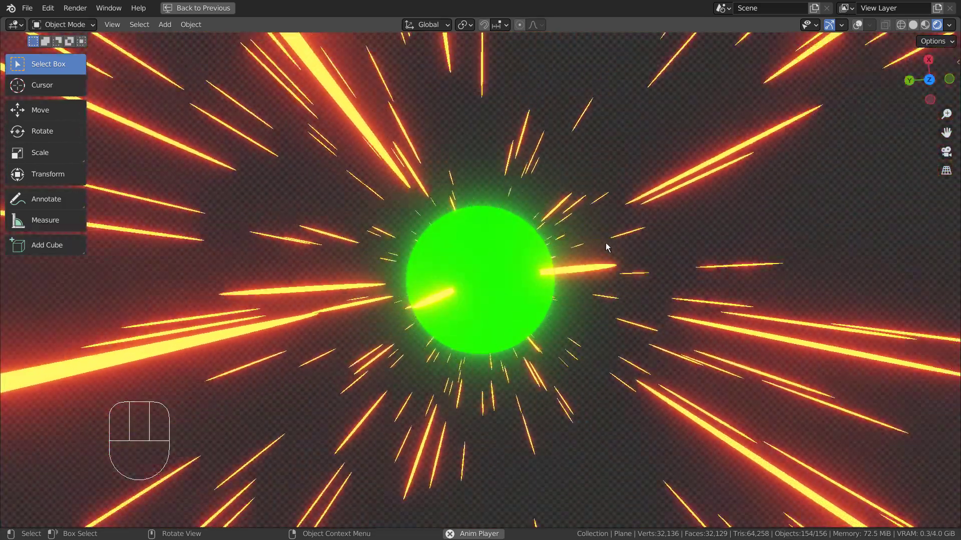
mouse_move(607, 247)
middle_down()
mouse_move(624, 253)
mouse_move(538, 311)
middle_up()
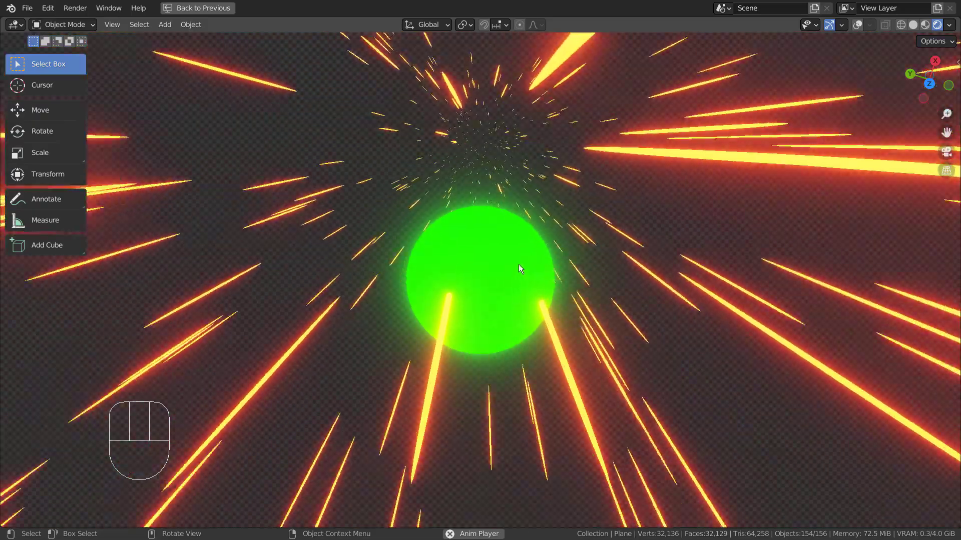
mouse_move(518, 264)
middle_down()
mouse_move(527, 485)
mouse_move(526, 43)
mouse_move(522, 53)
mouse_move(461, 57)
mouse_move(484, 101)
mouse_move(486, 153)
mouse_move(490, 58)
mouse_move(524, 508)
mouse_move(549, 479)
mouse_move(588, 386)
mouse_move(613, 428)
mouse_move(608, 507)
mouse_move(577, 44)
mouse_move(510, 209)
mouse_move(503, 287)
middle_up()
key(KP_1)
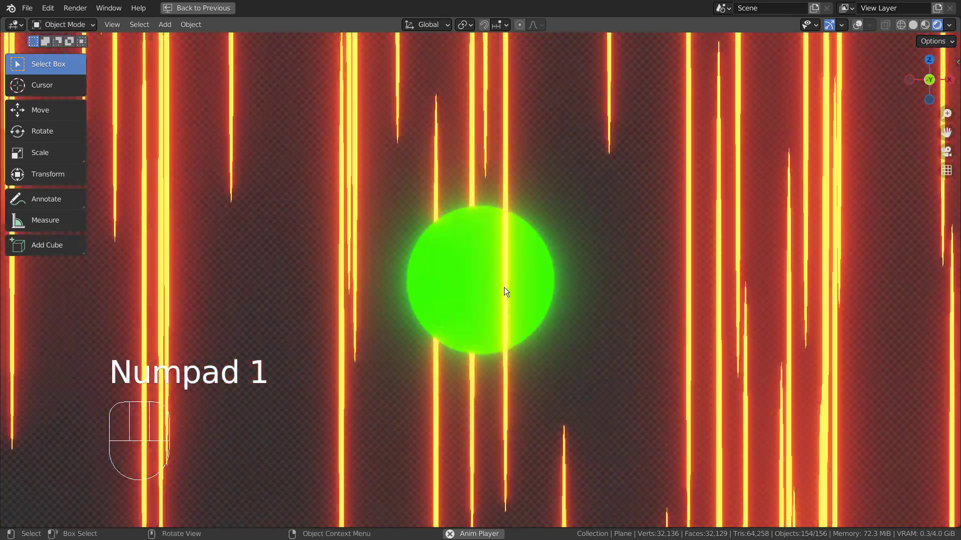
key(KP_0)
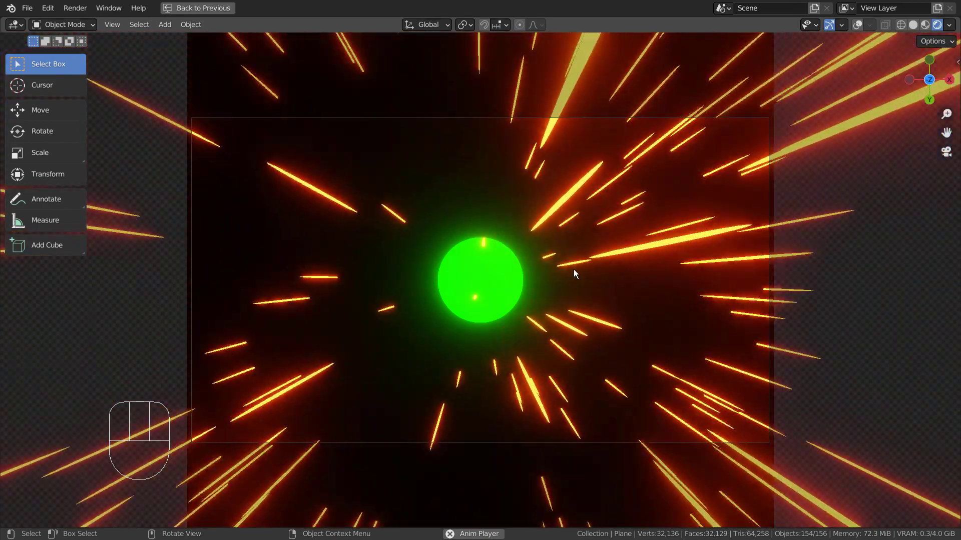
mouse_move(574, 269)
middle_down()
mouse_move(647, 328)
mouse_move(598, 344)
mouse_move(632, 394)
mouse_move(624, 449)
mouse_move(409, 374)
mouse_move(451, 367)
middle_up()
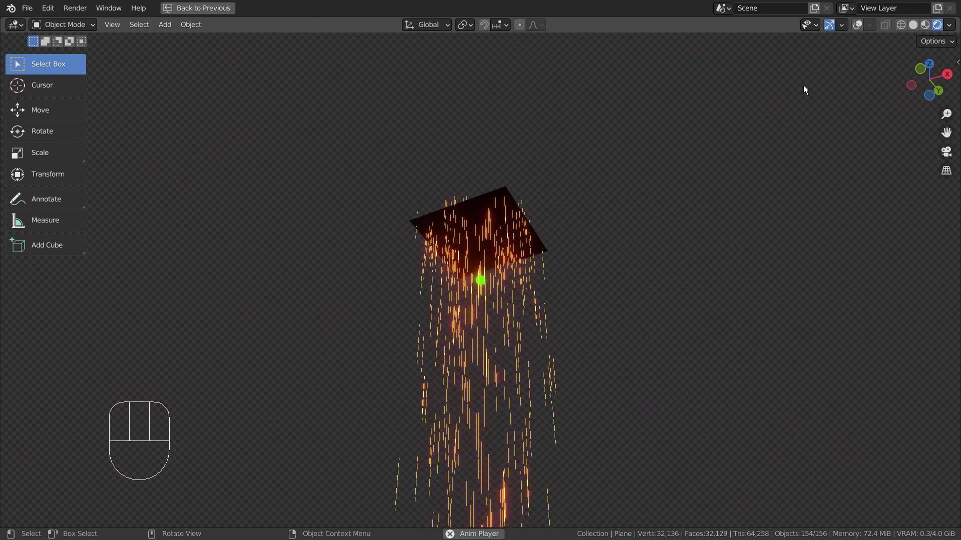
Turn the viewport overlays back on and restore the maximized viewport to the full Layout workspace.
click(857, 24)
key(ctrl+space)
middle_drag(624, 224, 519, 223)
click(519, 221)
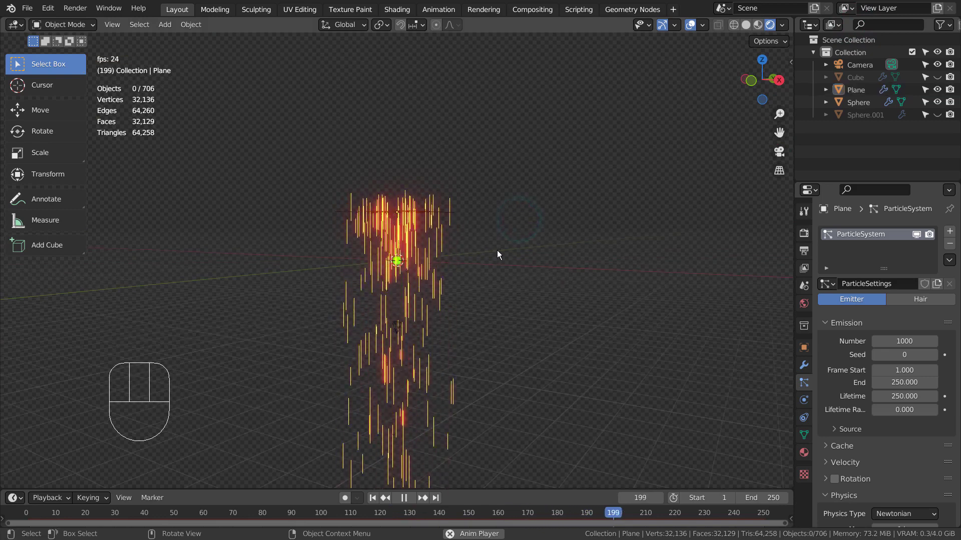
Select the green sphere, stop and rewind the animation to frame 1, and use solid shading in the viewport.
scroll(497, 250, up, 5)
click(405, 261)
key(space)
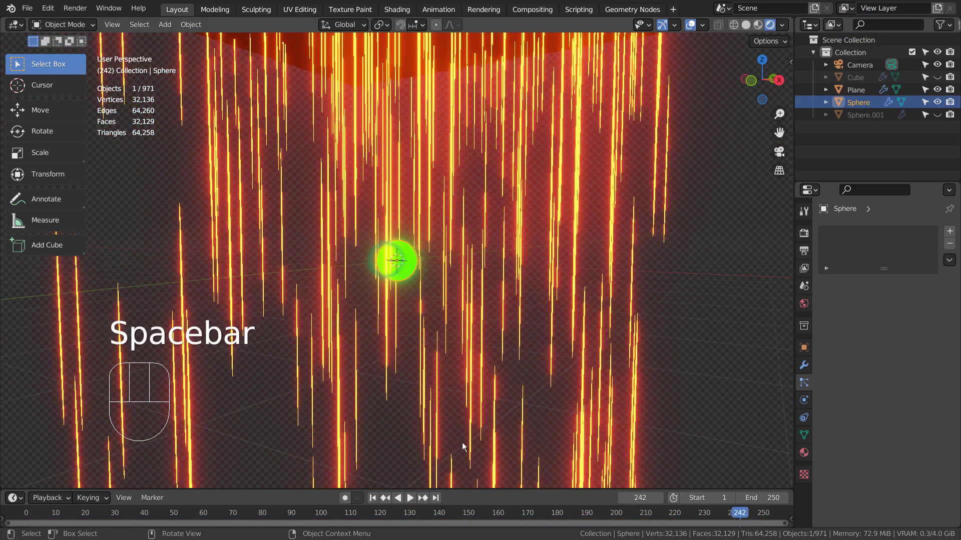
click(373, 498)
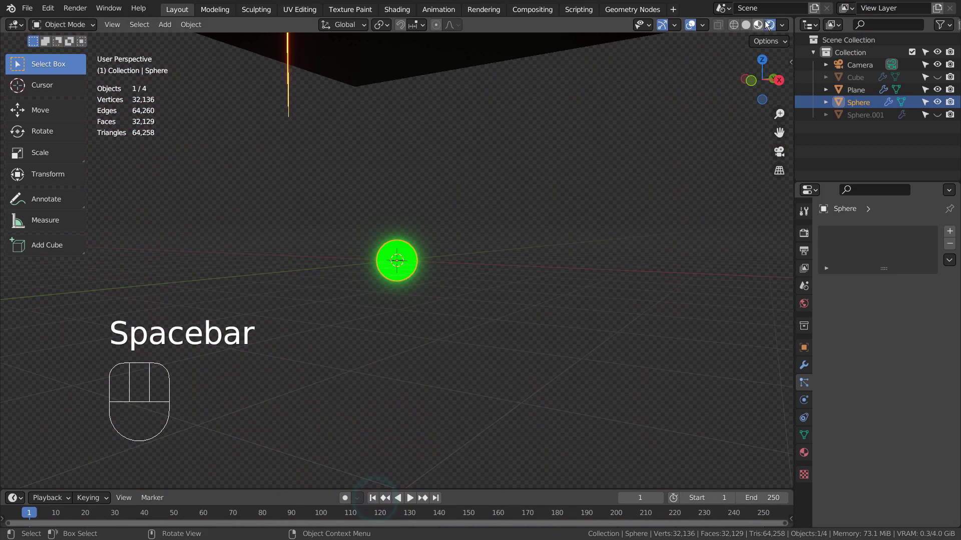
click(748, 24)
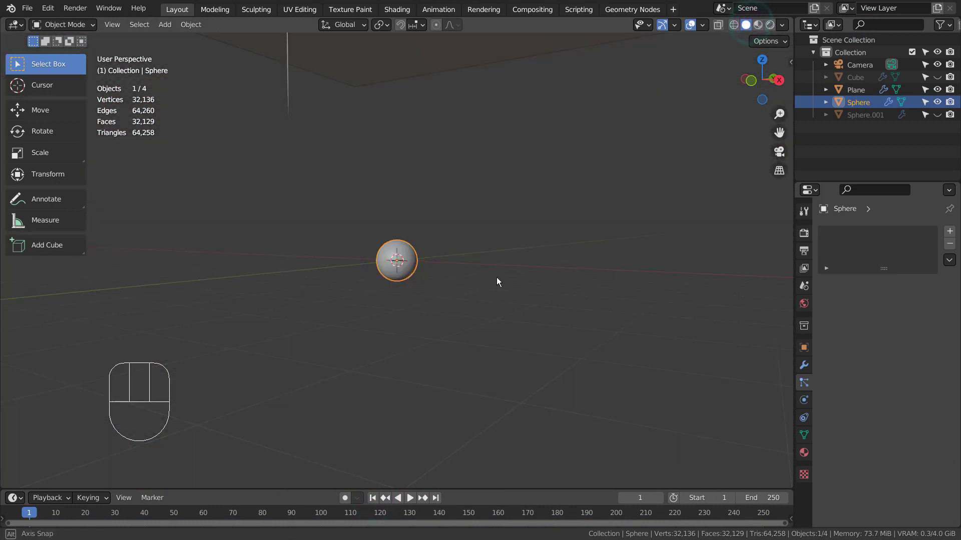
Review the sphere's Emission material settings in an enlarged Properties editor, and view the scene's render settings.
middle_drag(497, 277, 482, 251)
middle_drag(559, 202, 800, 398)
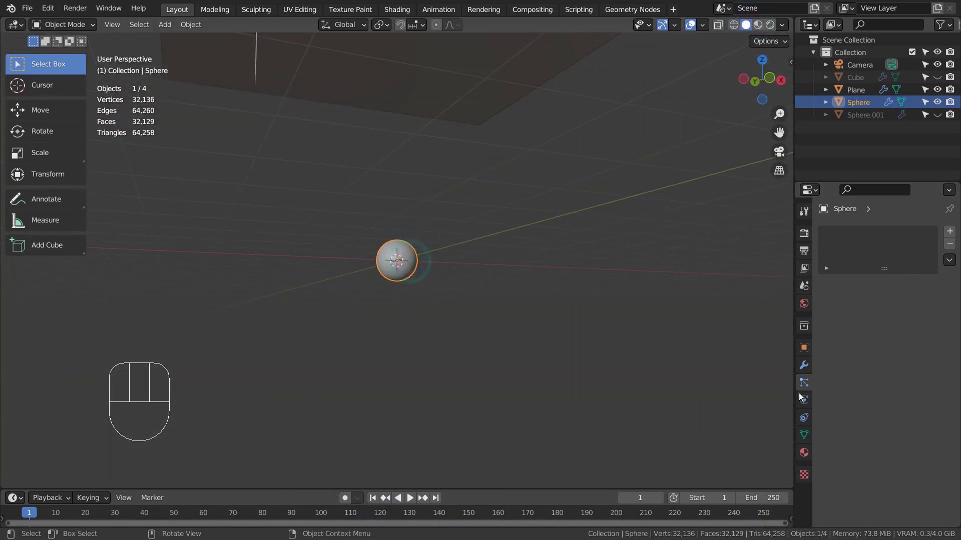
click(804, 453)
key(ctrl+space)
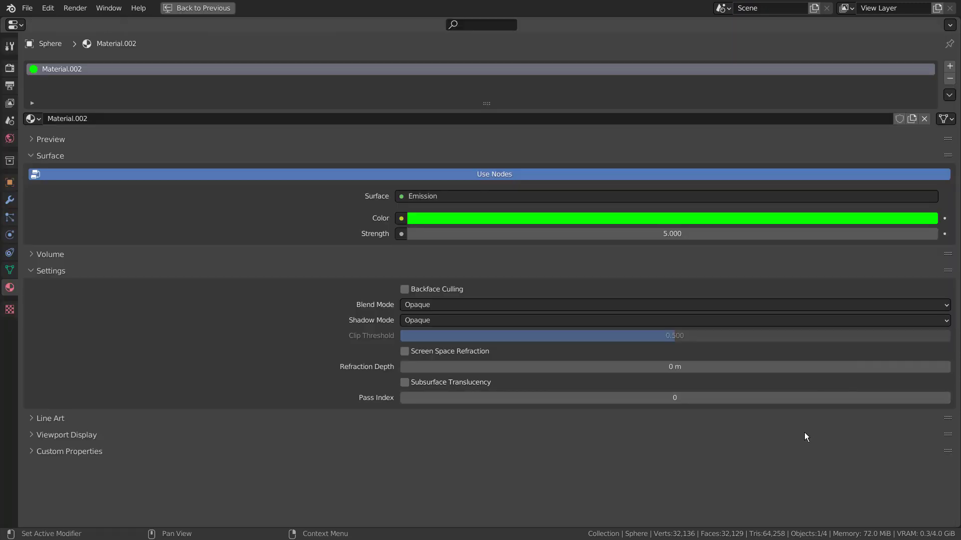
key(ctrl+space)
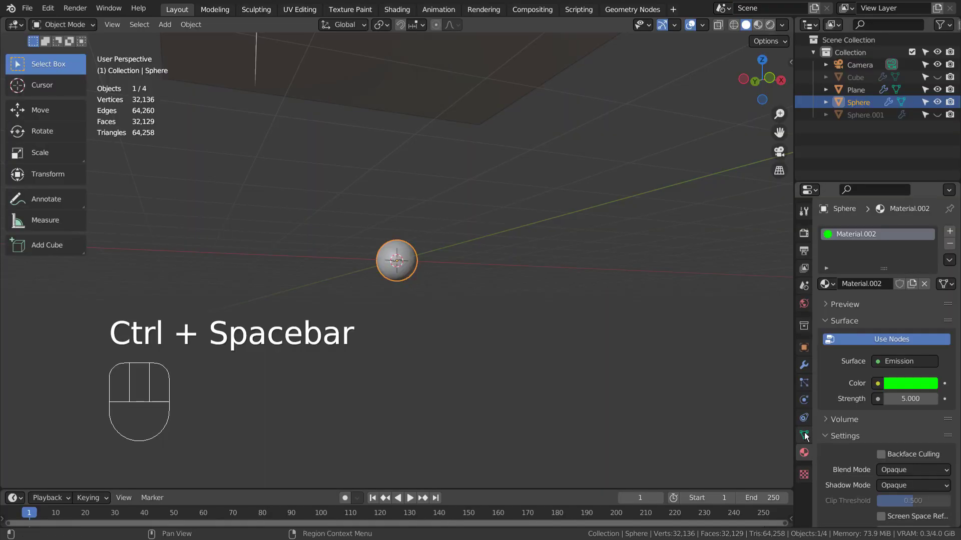
click(803, 234)
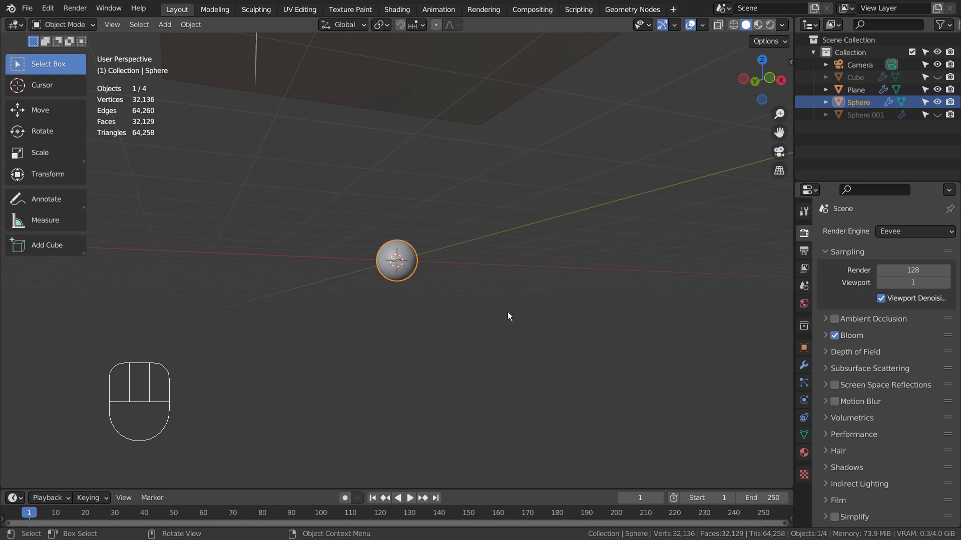
Reveal the hidden Cube streak to examine it beside the sphere, and hide it again.
shift+middle_drag(629, 209, 588, 395)
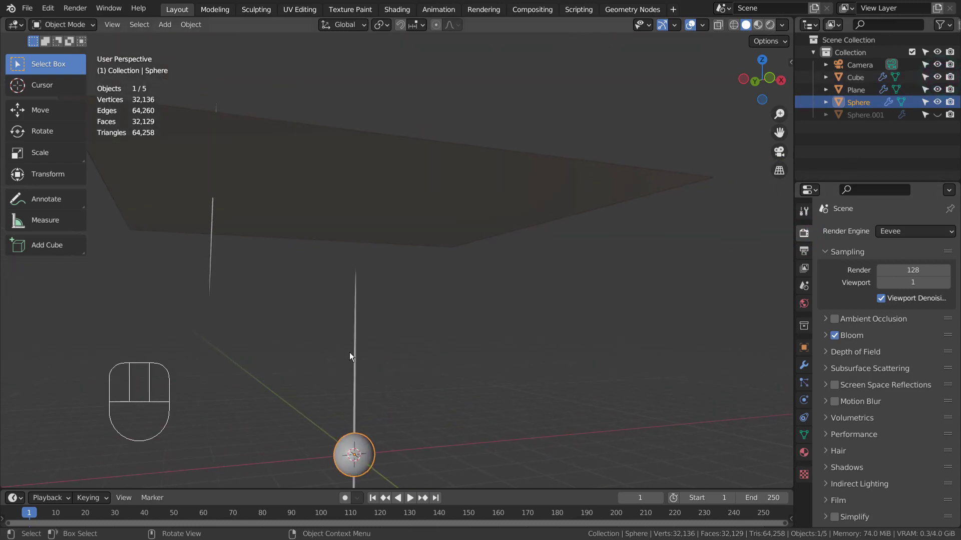
click(350, 353)
shift+middle_drag(441, 449, 541, 363)
middle_drag(623, 358, 648, 362)
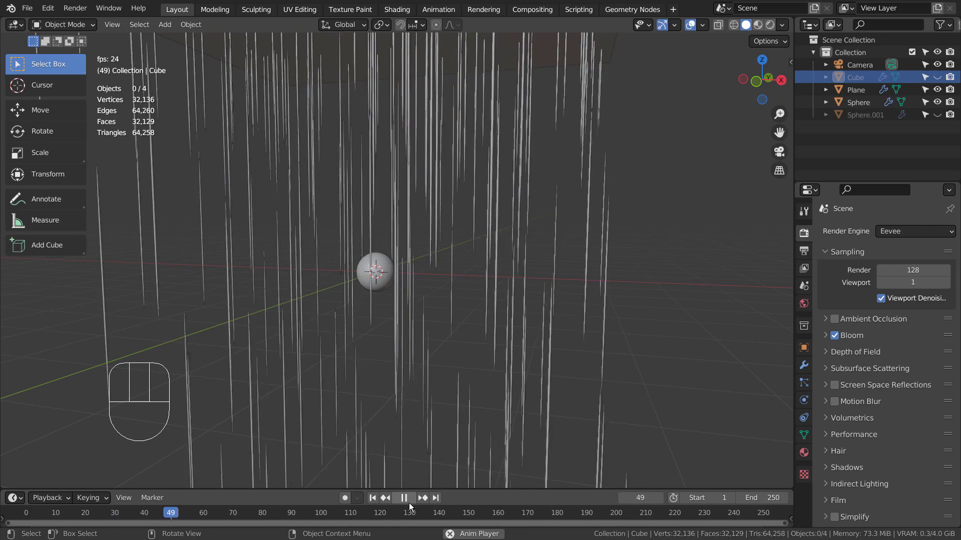
Pause the animation at about frame 76 and examine the streaks around the sphere from the sides and through the camera.
click(404, 498)
scroll(464, 244, up, 3)
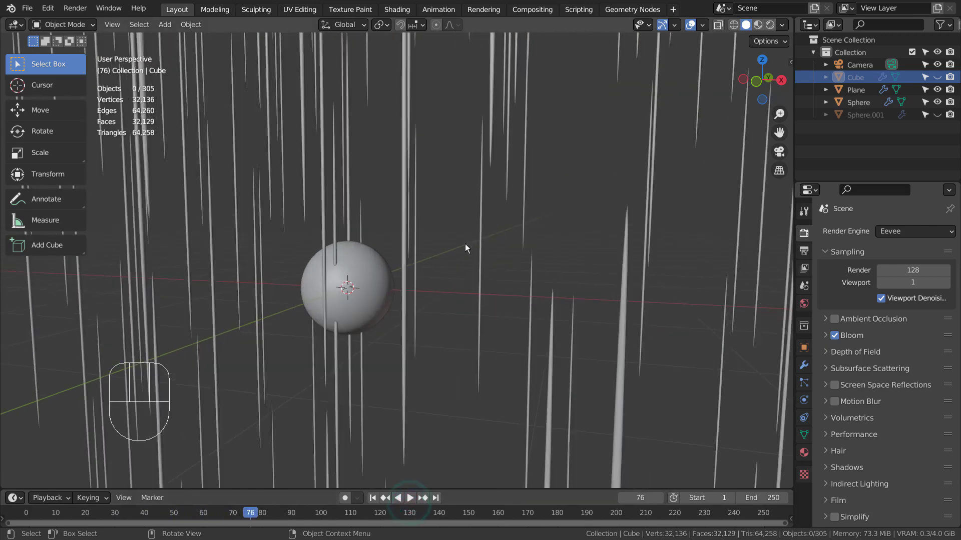
middle_drag(464, 244, 600, 248)
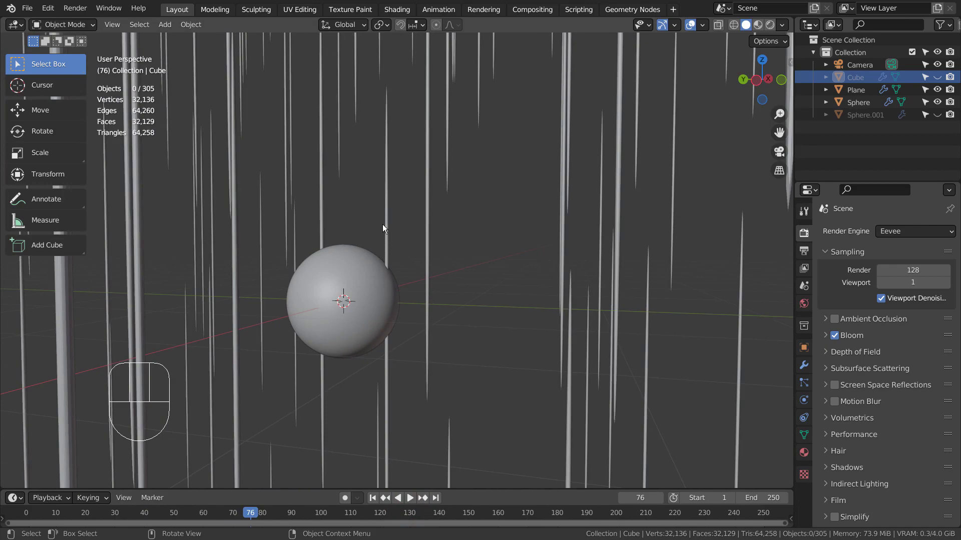
middle_drag(414, 320, 175, 359)
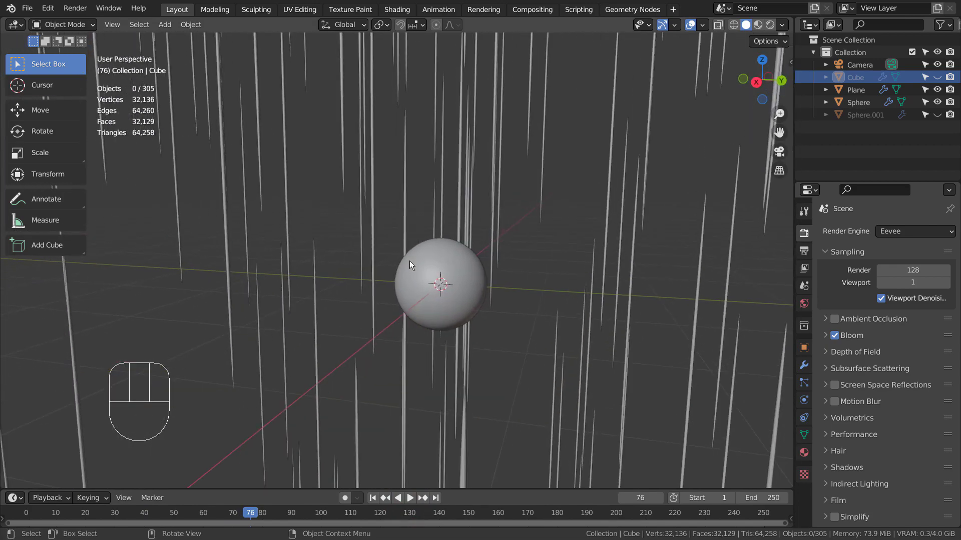
key(KP_0)
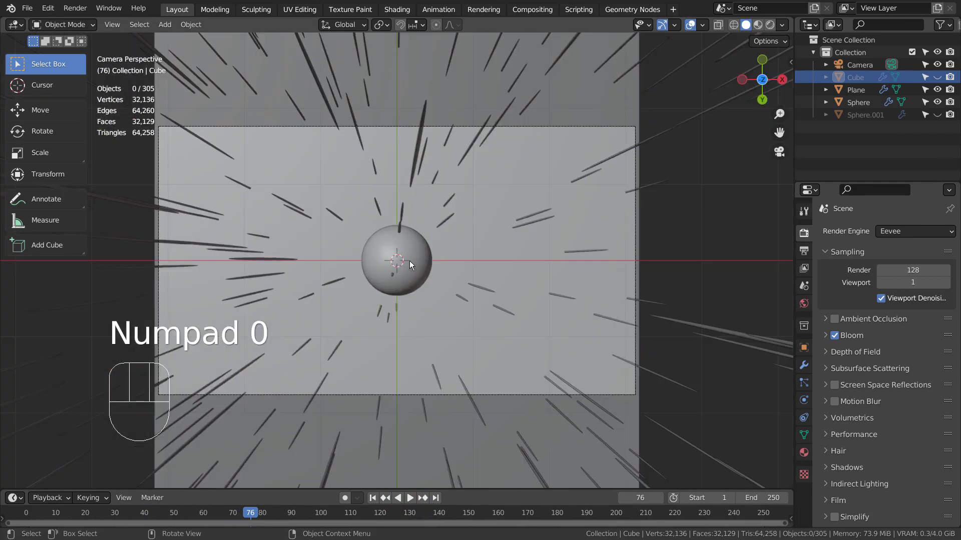
Play the animation through the camera in material preview shading, and rewind it to frame 1.
click(758, 25)
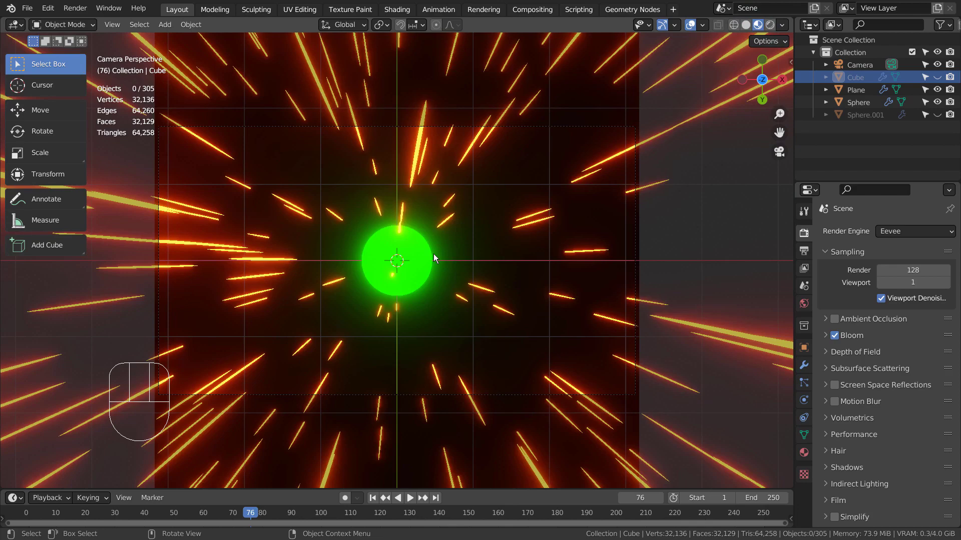
key(space)
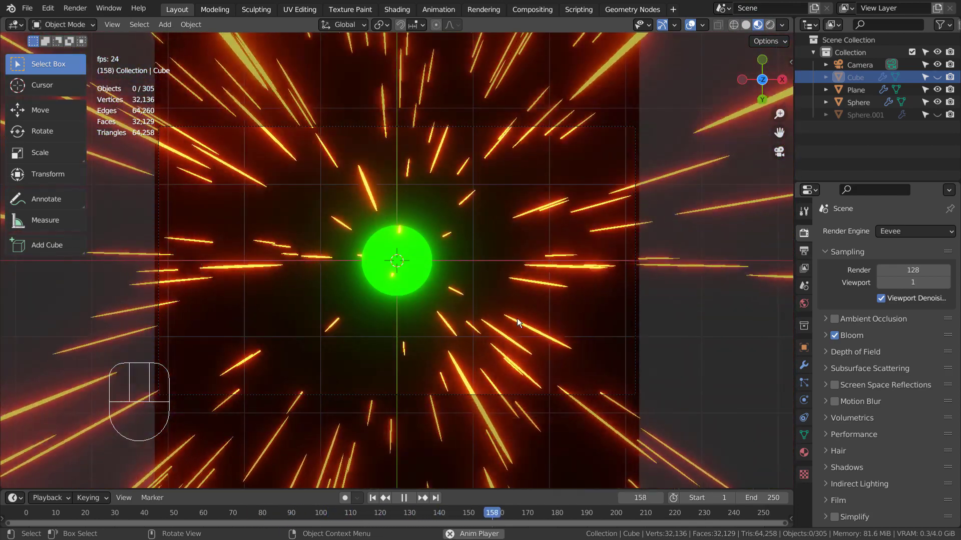
key(space)
click(373, 498)
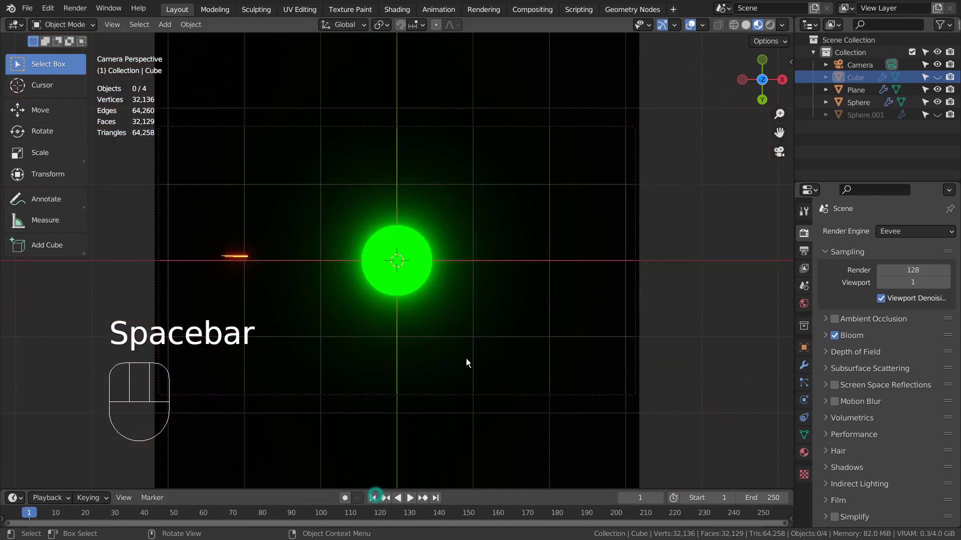
Unhide and select the Cube streak in the front view, with the viewport in solid shading.
key(KP_1)
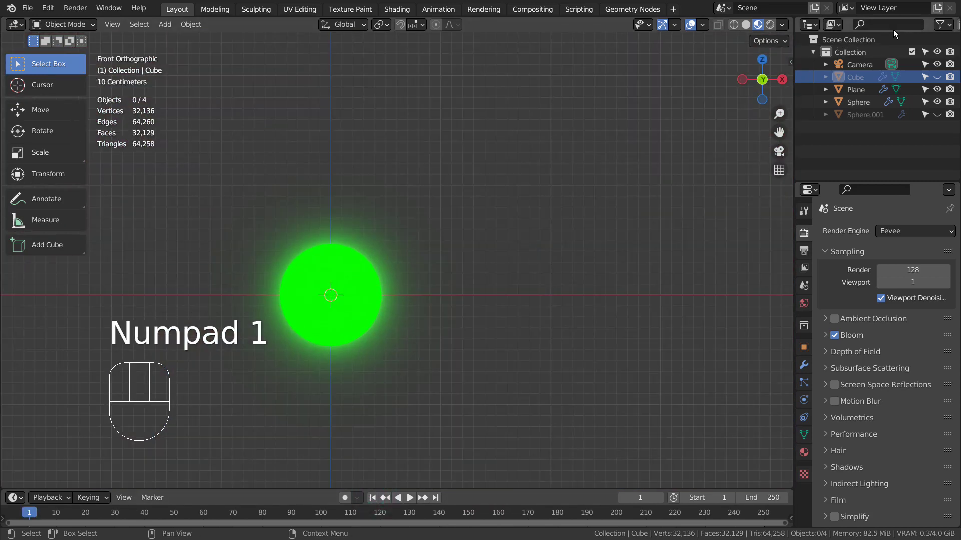
click(937, 78)
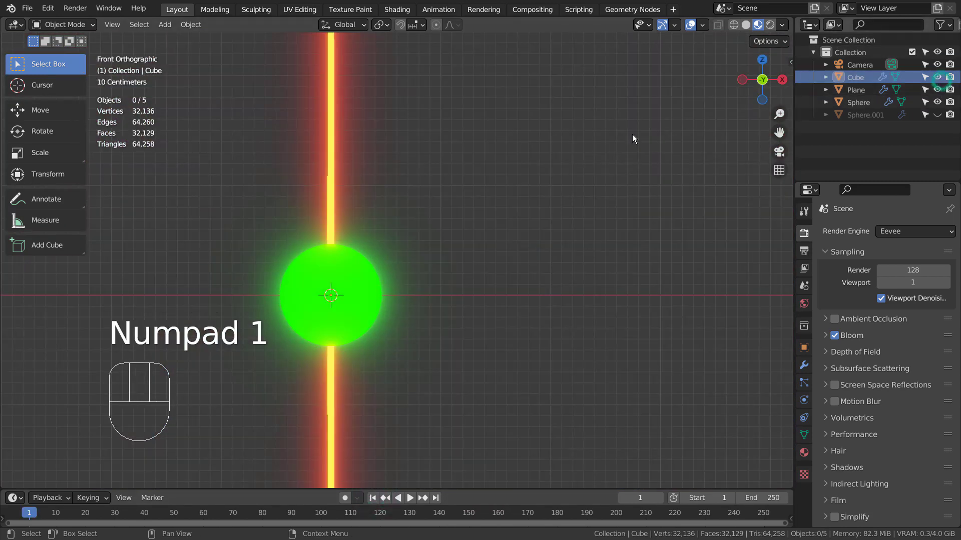
click(331, 188)
click(734, 25)
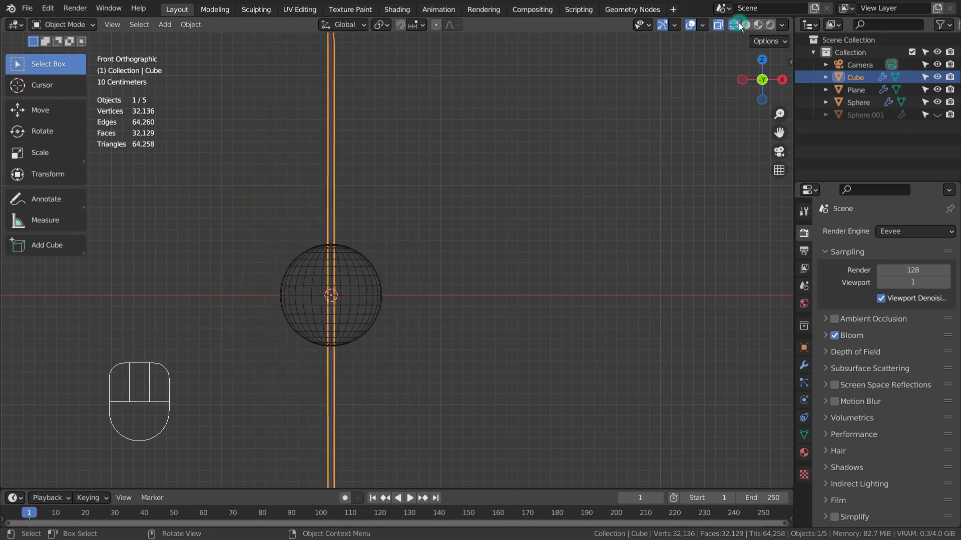
click(746, 24)
scroll(608, 123, down, 5)
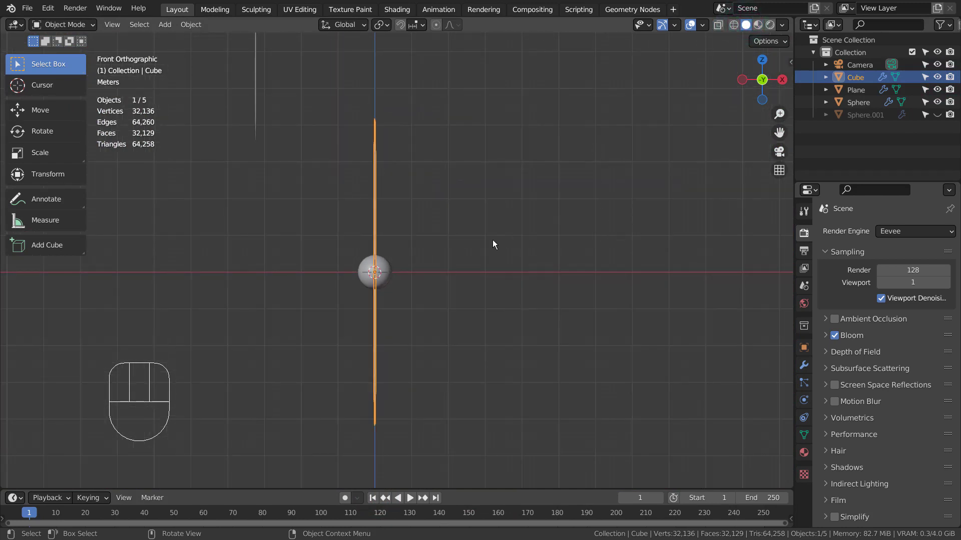
Move all of the Cube's geometry up about 5.4 m along Z in Edit Mode, and return to Object Mode.
key(Tab)
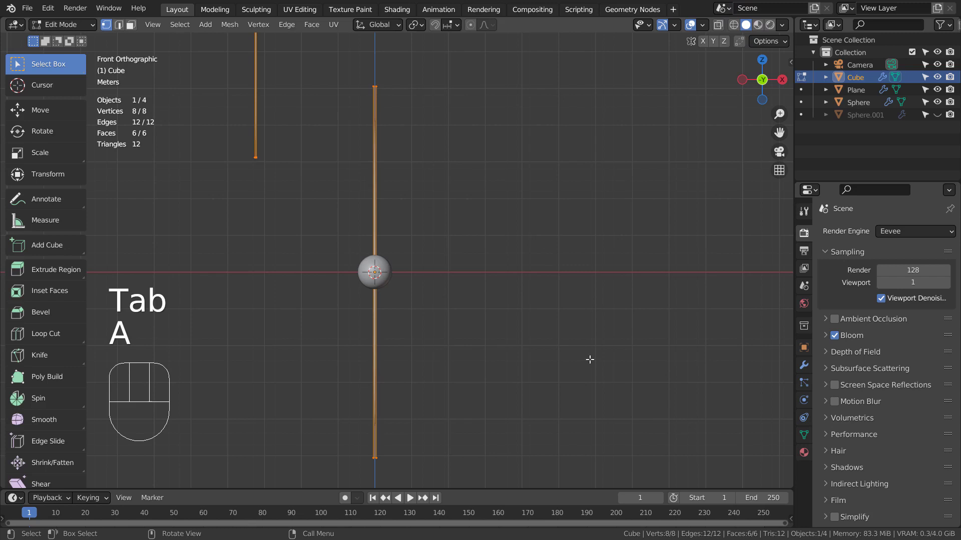
key(g)
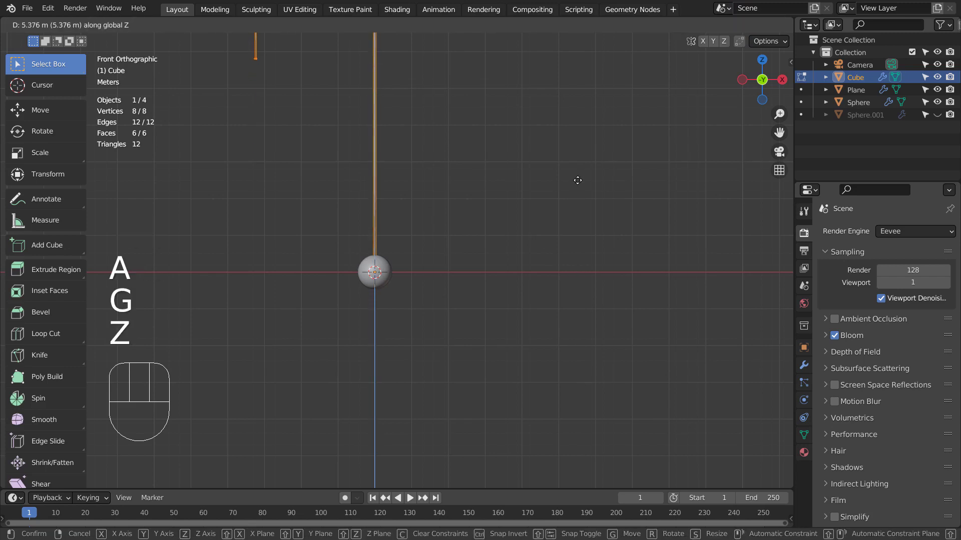
click(576, 177)
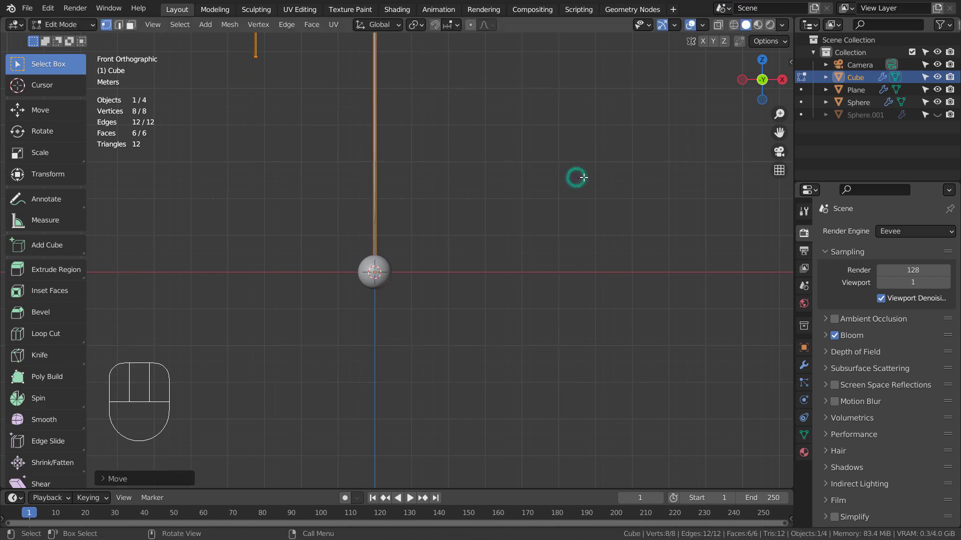
key(Tab)
key(Tab)
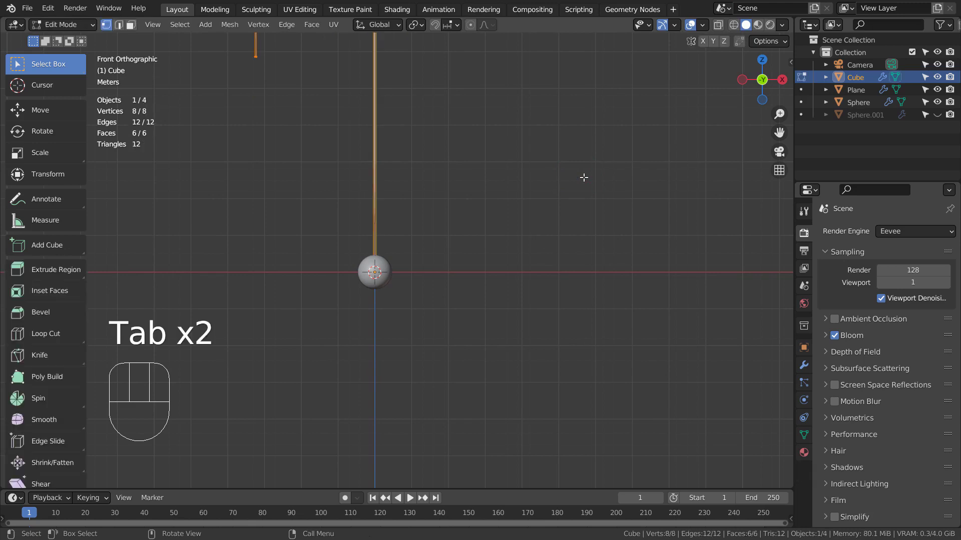
key(Tab)
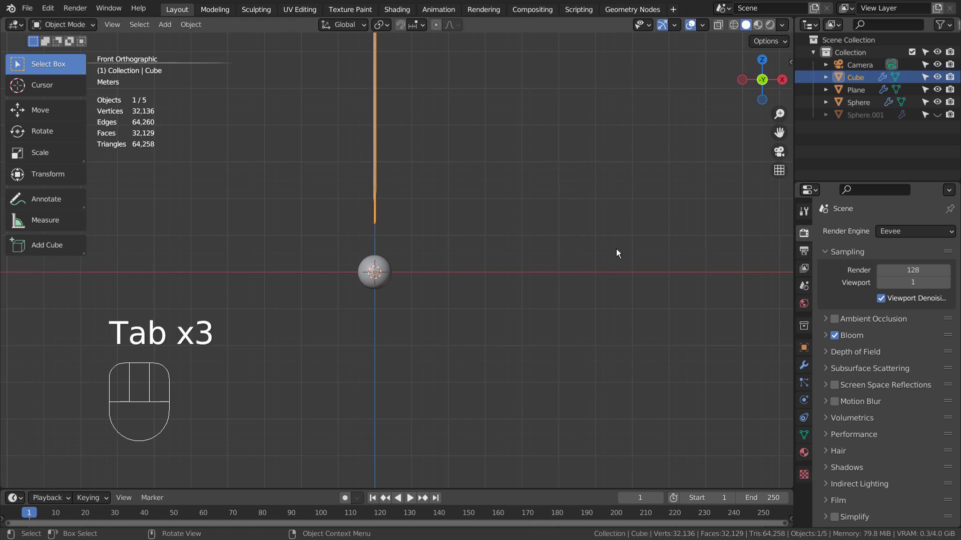
Play the animation through the camera in rendered shading, check the streaks from below the sphere, and pause.
key(KP_0)
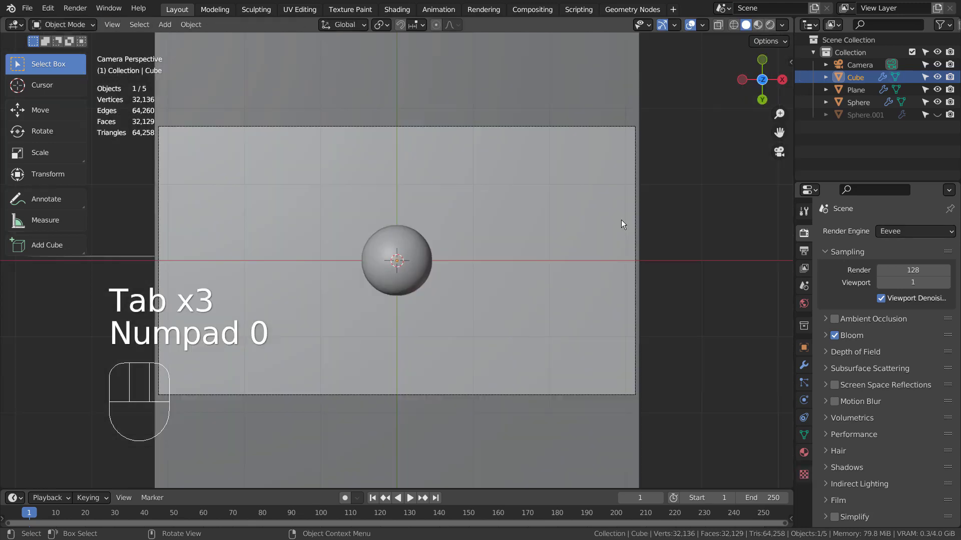
click(770, 26)
key(space)
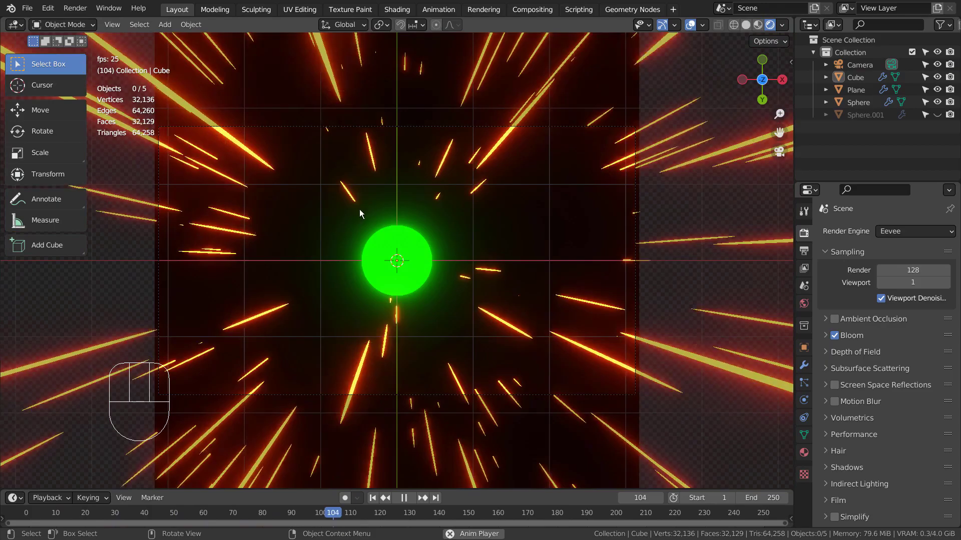
middle_drag(355, 280, 418, 105)
key(space)
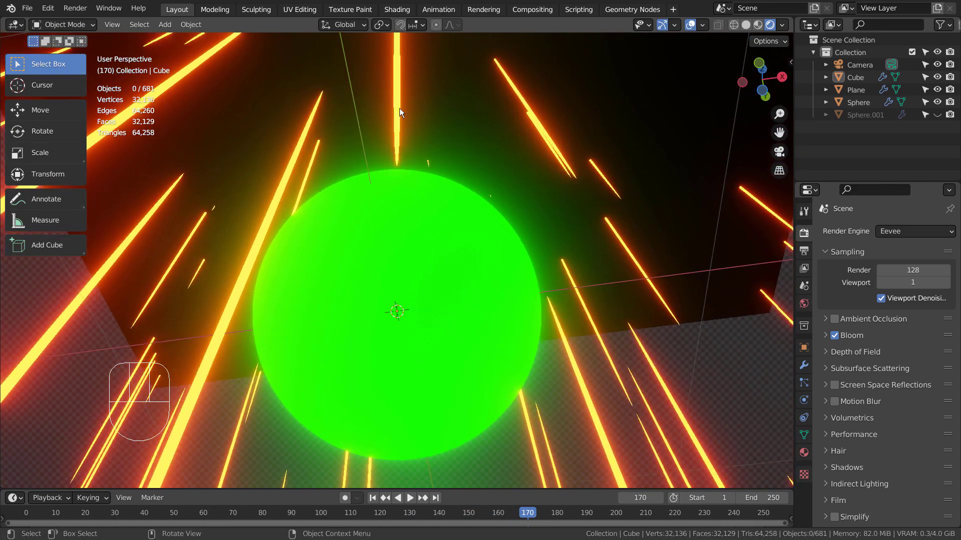
Play the animation in rendered shading, pause it near the end, and examine the streaks around the green sphere from below and the side.
scroll(438, 121, down, 5)
middle_drag(452, 121, 461, 170)
key(space)
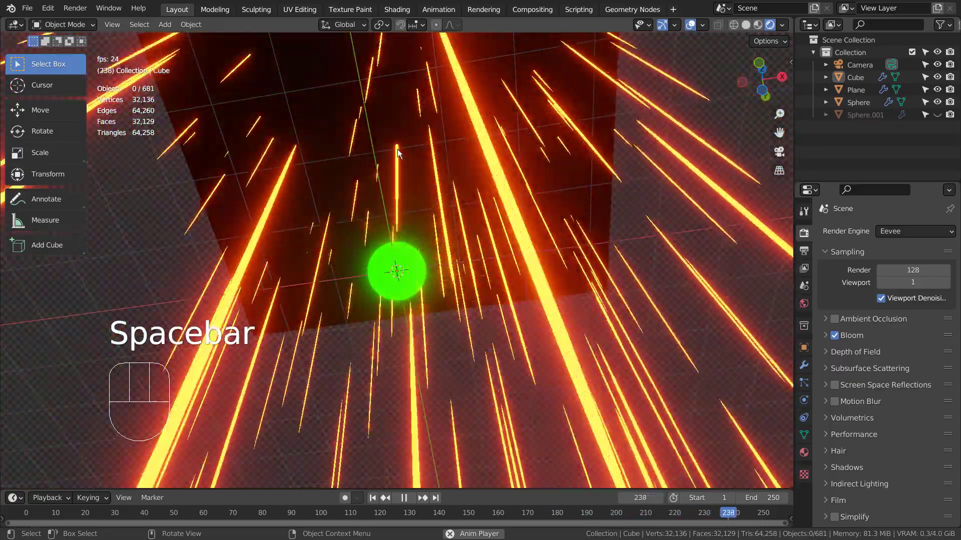
key(space)
mouse_move(543, 314)
middle_down()
mouse_move(548, 239)
mouse_move(478, 300)
mouse_move(437, 418)
mouse_move(497, 429)
mouse_move(583, 423)
mouse_move(701, 401)
mouse_move(704, 260)
mouse_move(534, 348)
mouse_move(519, 410)
mouse_move(559, 423)
mouse_move(623, 410)
middle_up()
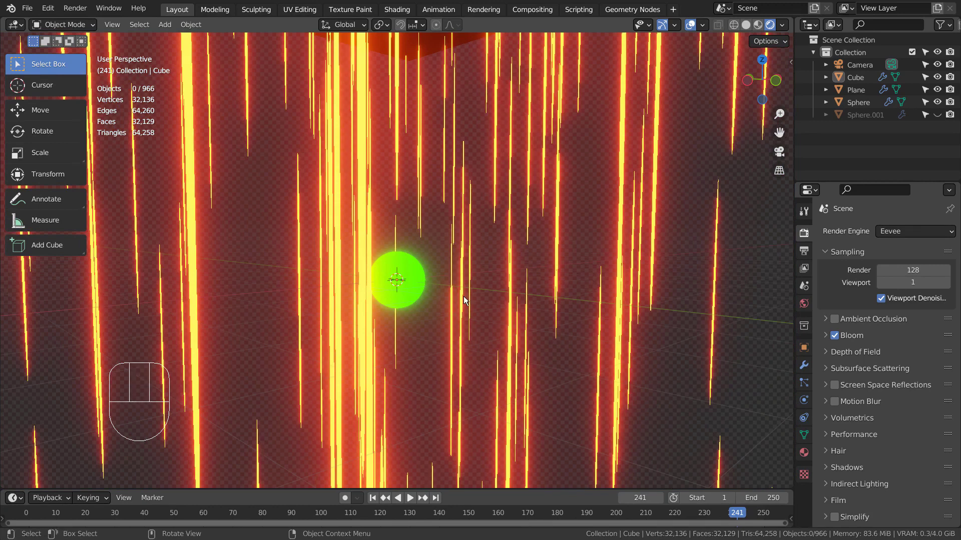
Duplicate the green sphere in the front view and place the copy straight above it along Z.
click(413, 280)
scroll(553, 207, down, 5)
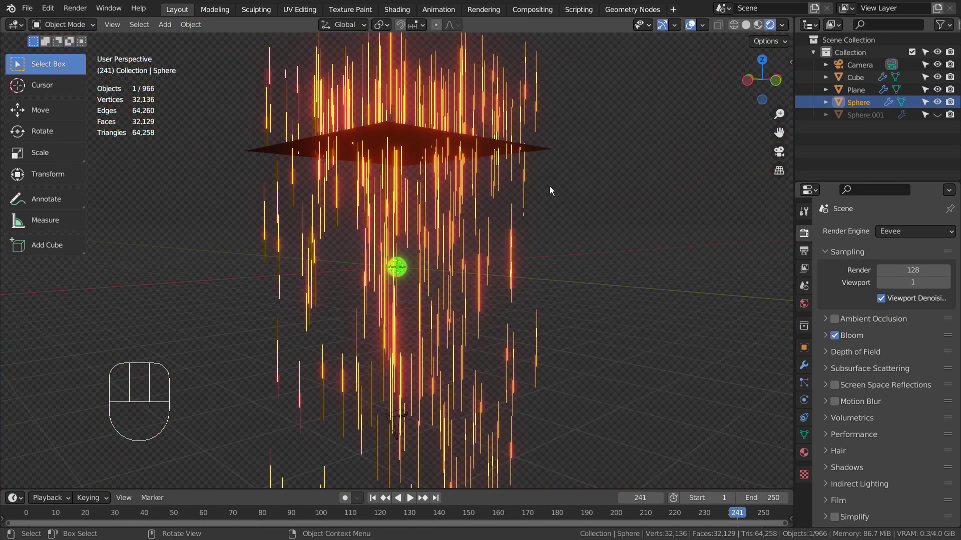
key(KP_1)
shift+middle_drag(550, 190, 549, 227)
scroll(538, 238, up, 3)
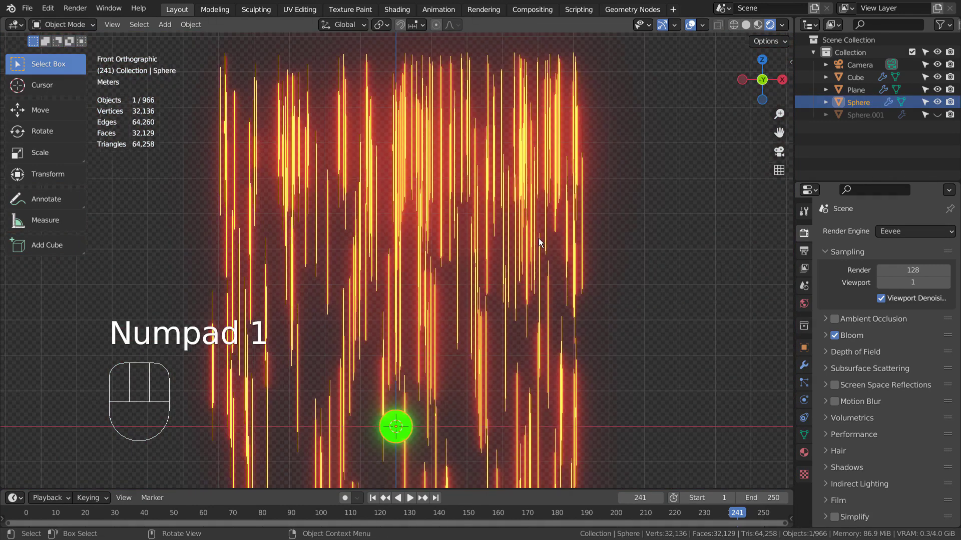
key(shift+d)
key(z)
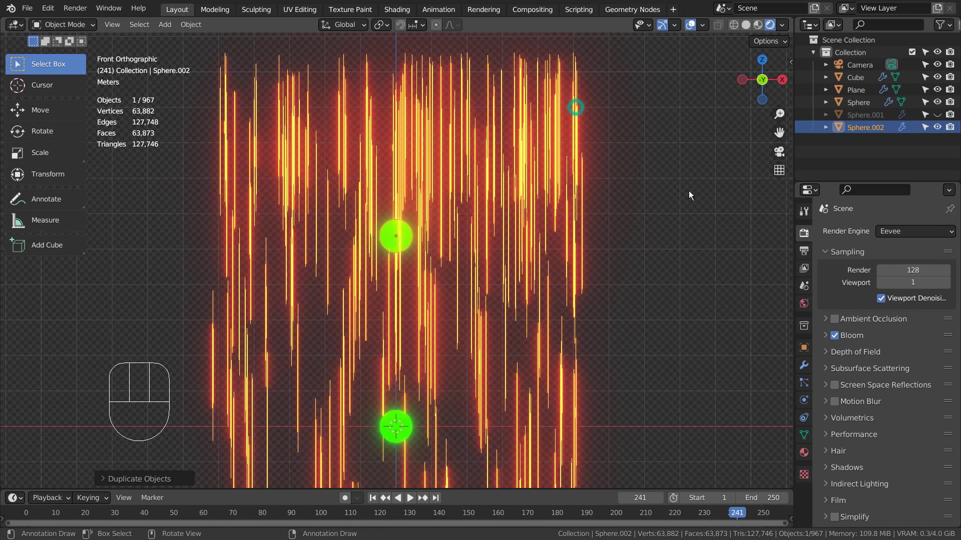
Assign the black Material.001 to the duplicated sphere and set its Specular to 0.
click(805, 452)
click(885, 284)
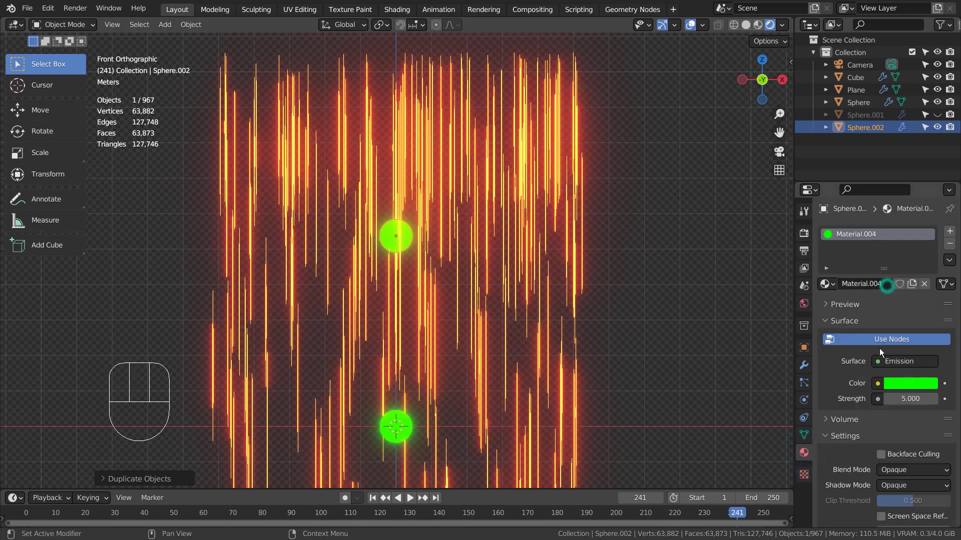
click(826, 284)
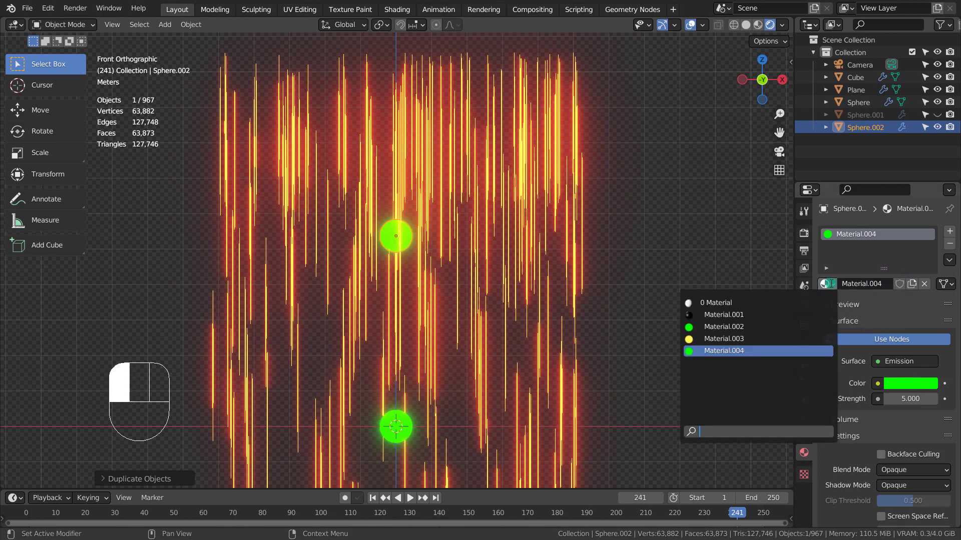
click(789, 313)
middle_drag(668, 350, 684, 261)
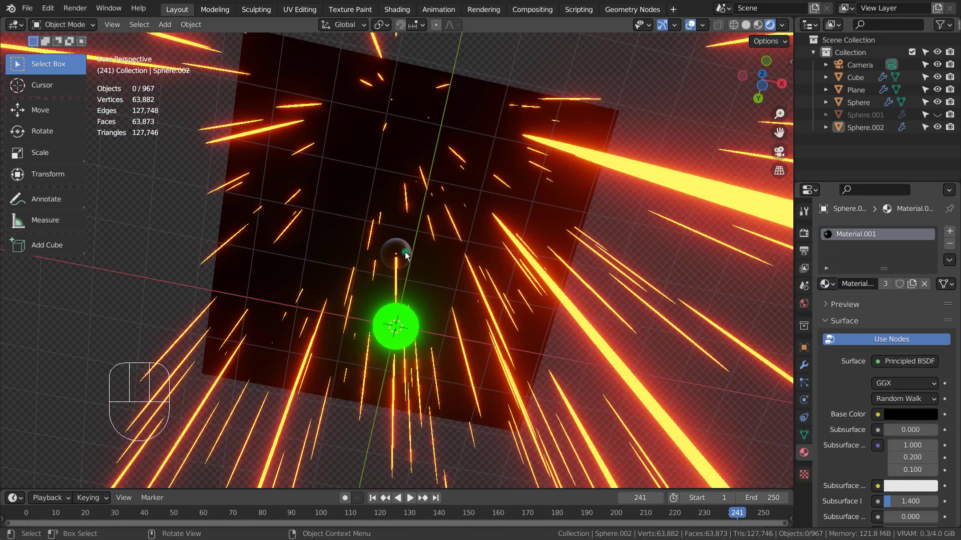
scroll(890, 452, down, 5)
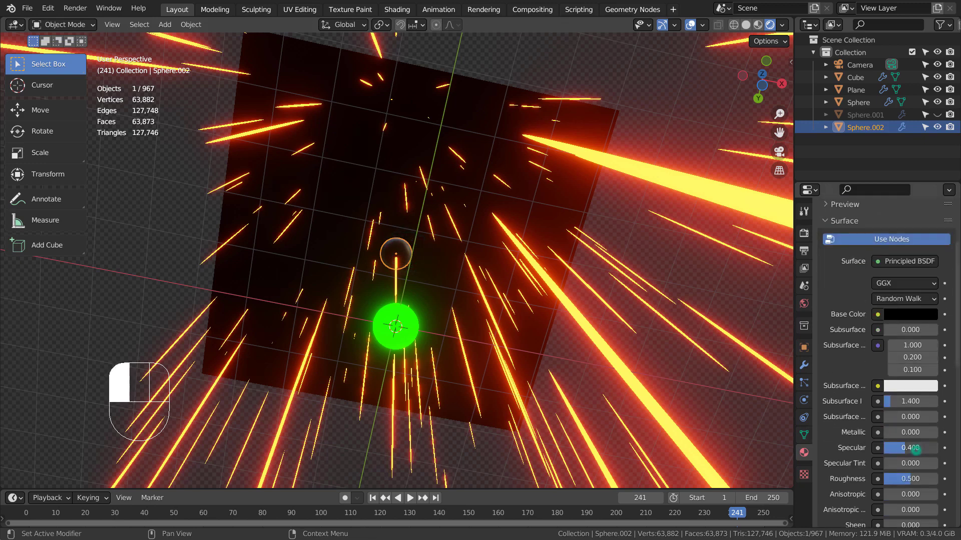
Play the animation from frame 1, check from the side how the streaks pass the black sphere, and pause.
key(space)
key(space)
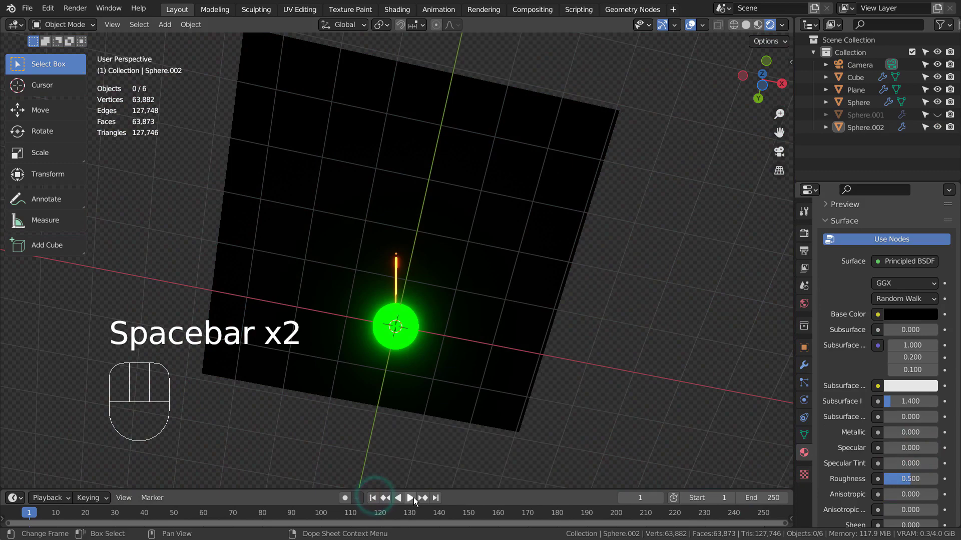
click(414, 498)
middle_drag(516, 361, 501, 385)
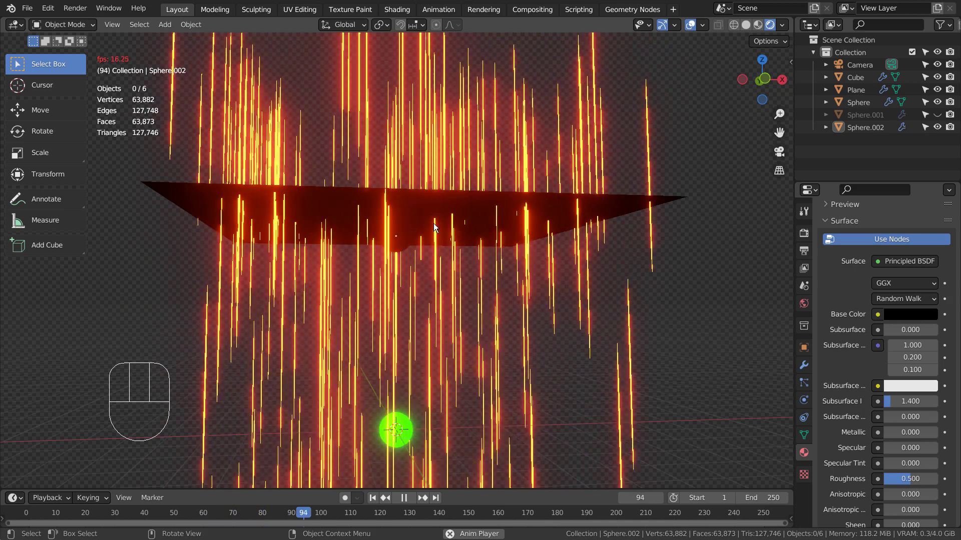
key(space)
Move the Plane that emits the streaks farther up along Z, well above the black sphere.
click(483, 204)
scroll(485, 204, down, 5)
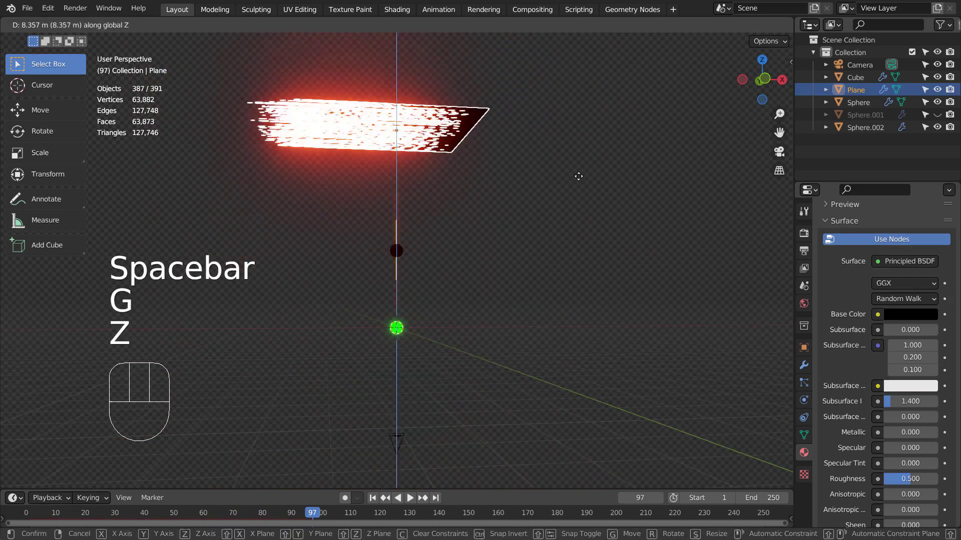
click(575, 175)
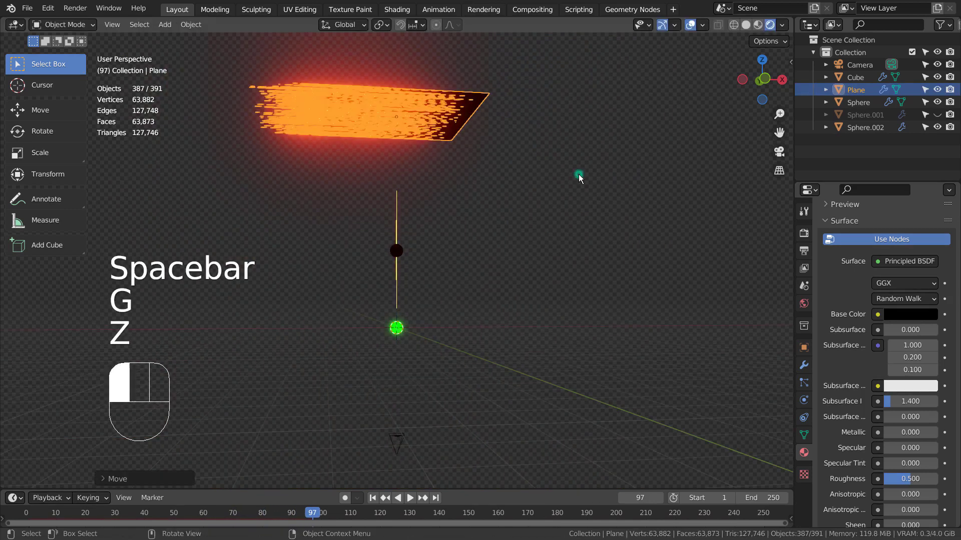
Preview the first frames of the animation from frame 1, and hide the original Cube streak between the spheres.
click(373, 501)
key(space)
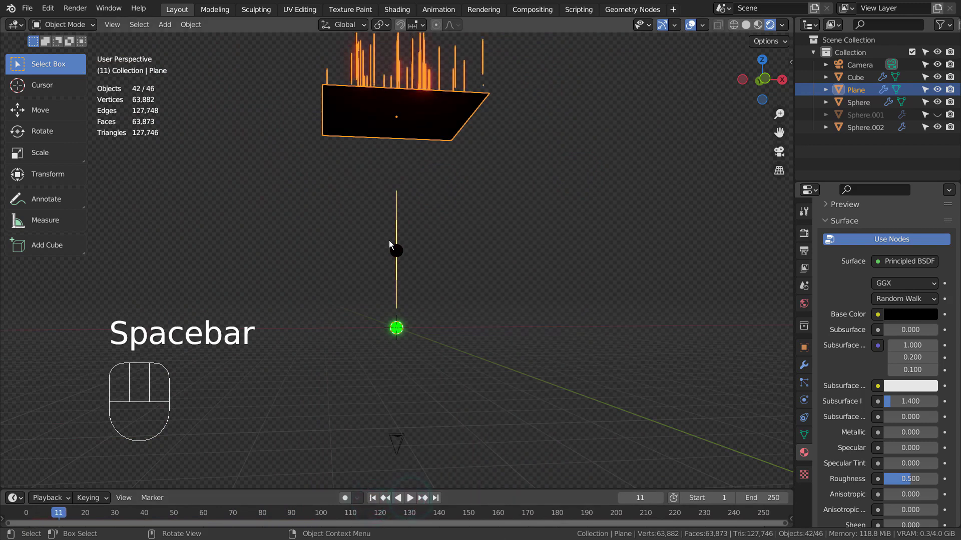
click(396, 216)
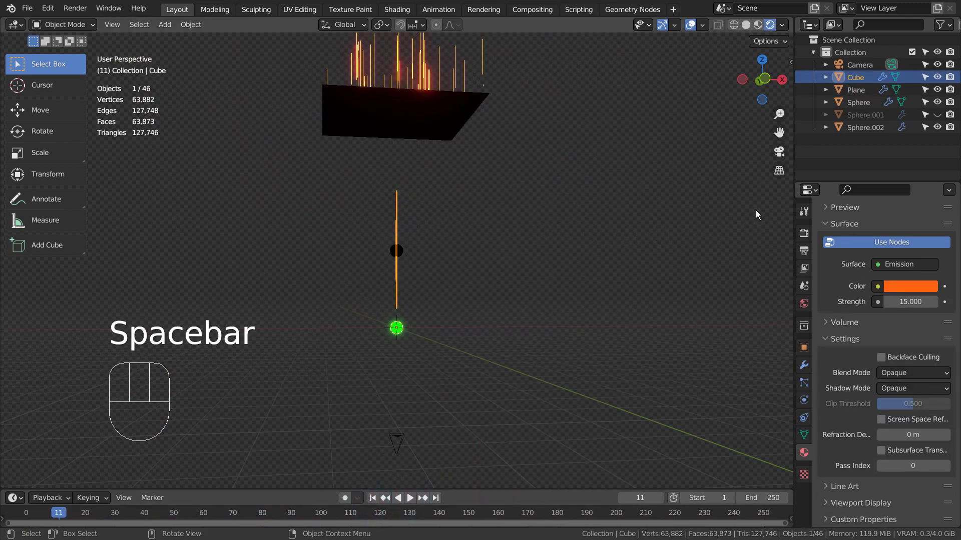
click(938, 76)
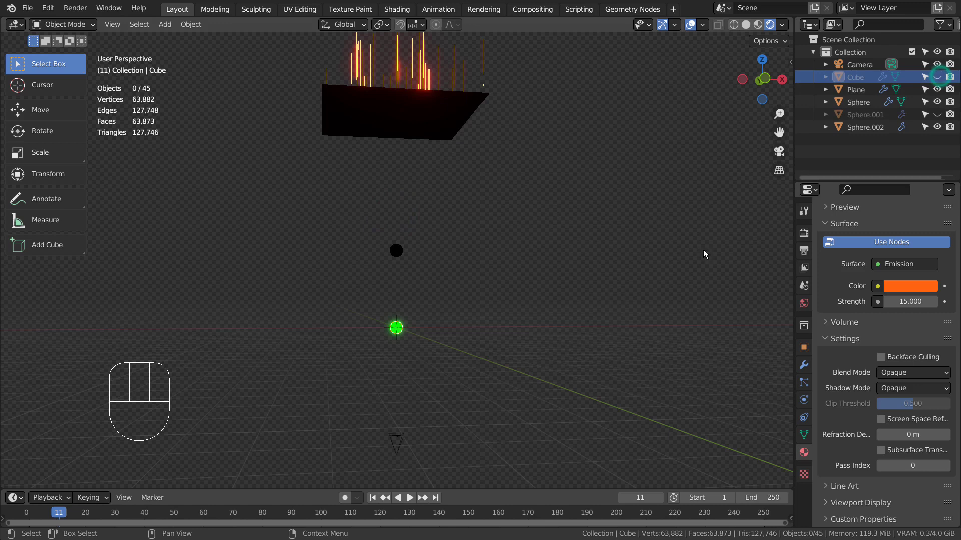
Play the animation from frame 1 through the camera, pause, and examine the black and green spheres from several angles.
click(372, 498)
click(410, 497)
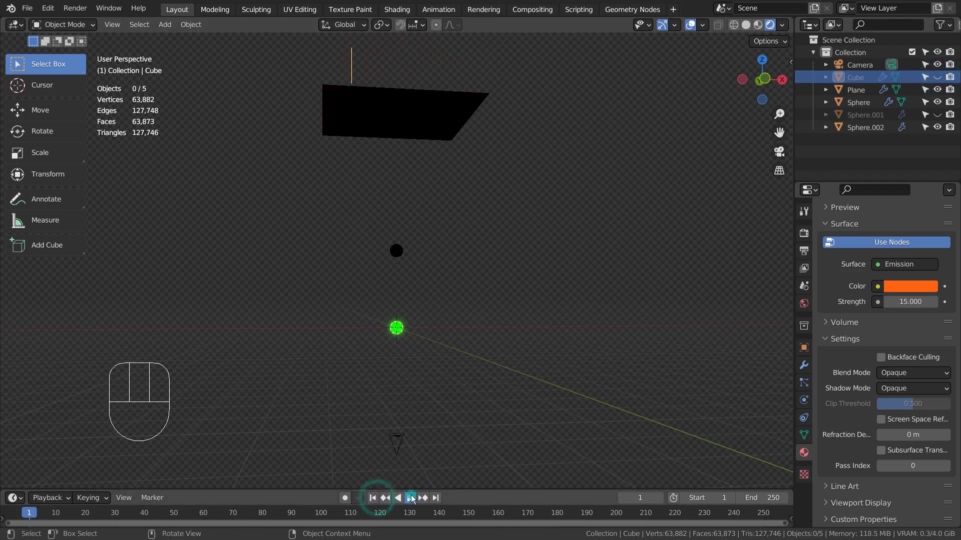
key(KP_0)
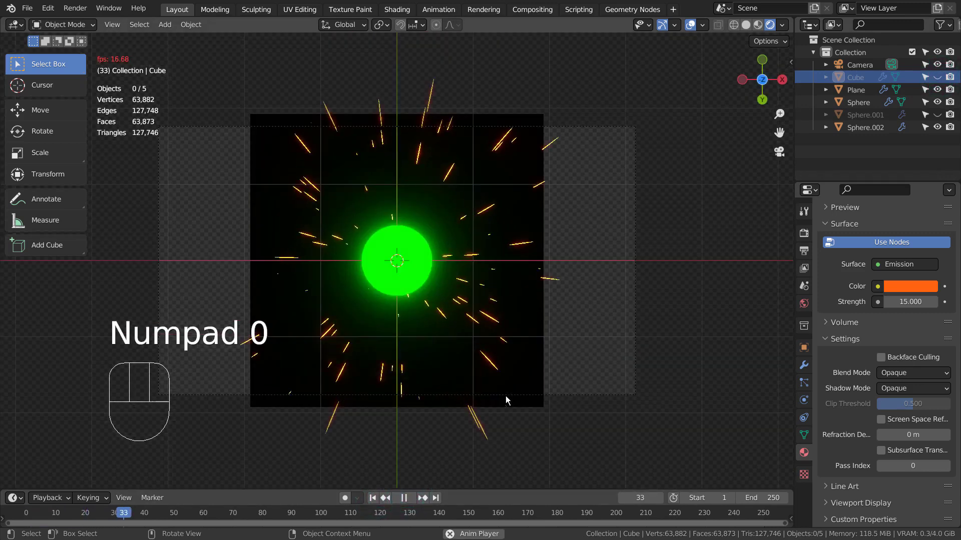
scroll(579, 354, up, 3)
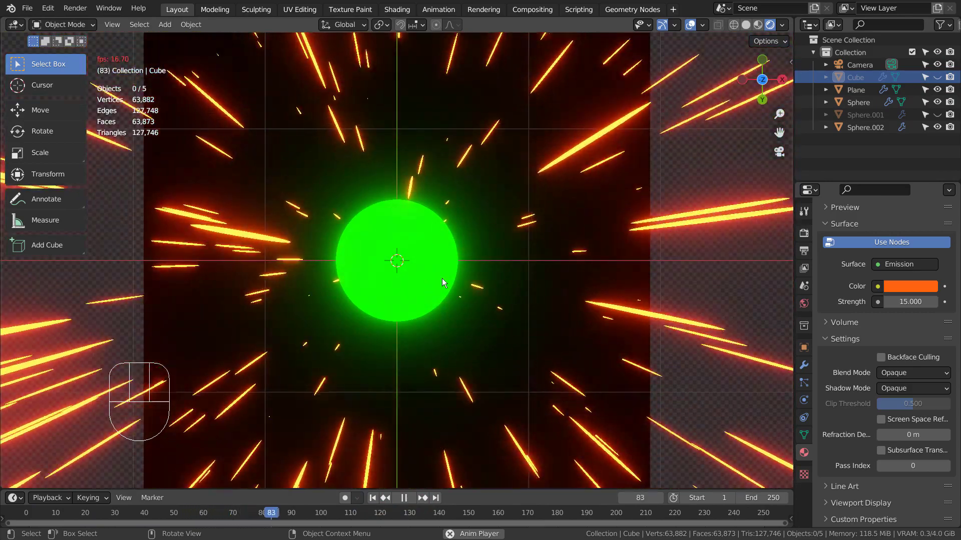
middle_drag(422, 275, 420, 327)
key(space)
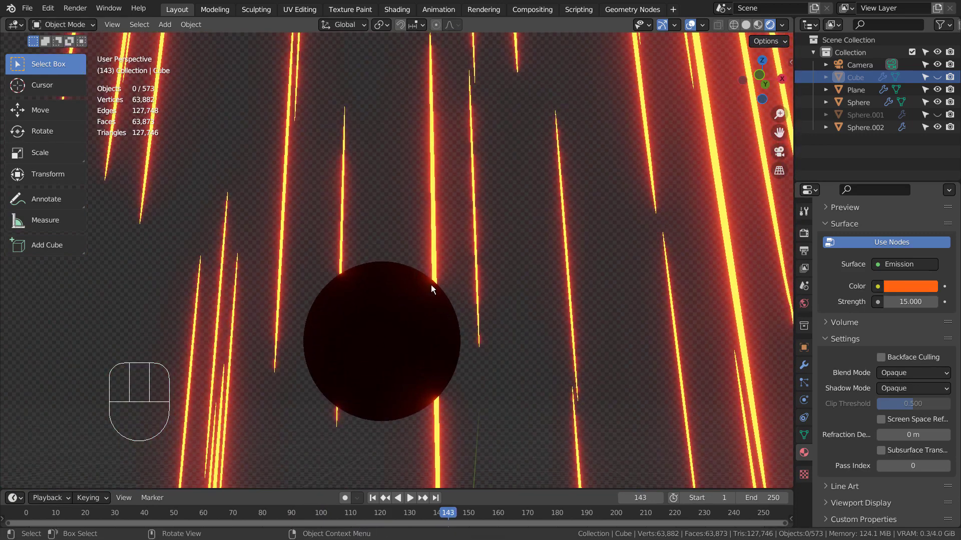
middle_drag(533, 341, 620, 256)
scroll(620, 257, down, 3)
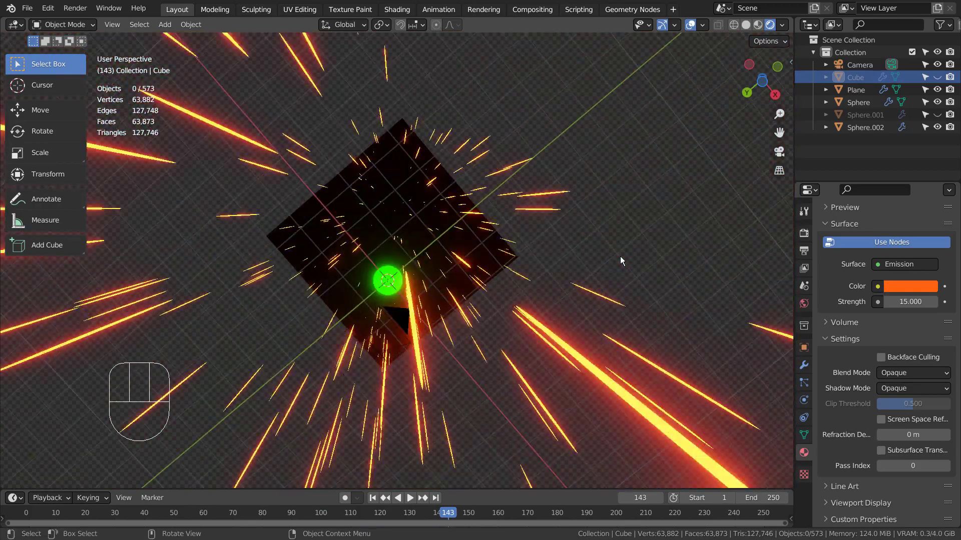
Resume playback, examine the streaks rushing past the green sphere in a side close-up, and pause.
key(space)
mouse_move(502, 279)
middle_down()
mouse_move(500, 391)
mouse_move(521, 274)
middle_up()
scroll(497, 345, up, 3)
mouse_move(498, 345)
shift+middle_down()
mouse_move(587, 358)
mouse_move(560, 253)
mouse_move(596, 286)
mouse_move(577, 298)
mouse_move(471, 281)
shift+middle_up()
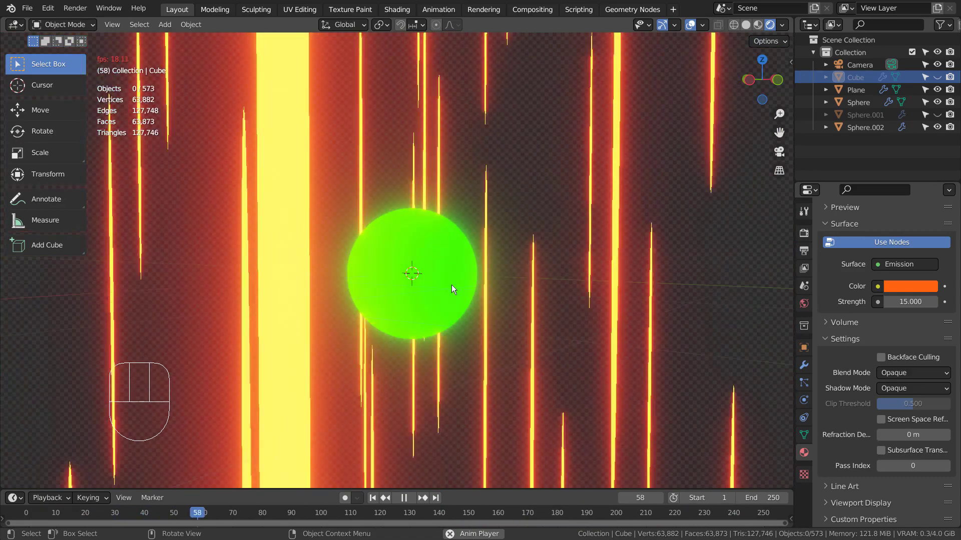
mouse_move(451, 284)
middle_down()
mouse_move(470, 295)
mouse_move(735, 297)
mouse_move(467, 280)
mouse_move(427, 301)
mouse_move(409, 296)
mouse_move(448, 254)
mouse_move(411, 300)
mouse_move(474, 176)
mouse_move(440, 270)
middle_up()
key(space)
Hide the Plane, Sphere and Sphere.002, unhide the Cube streak, and frame it in solid shading.
scroll(410, 296, down, 5)
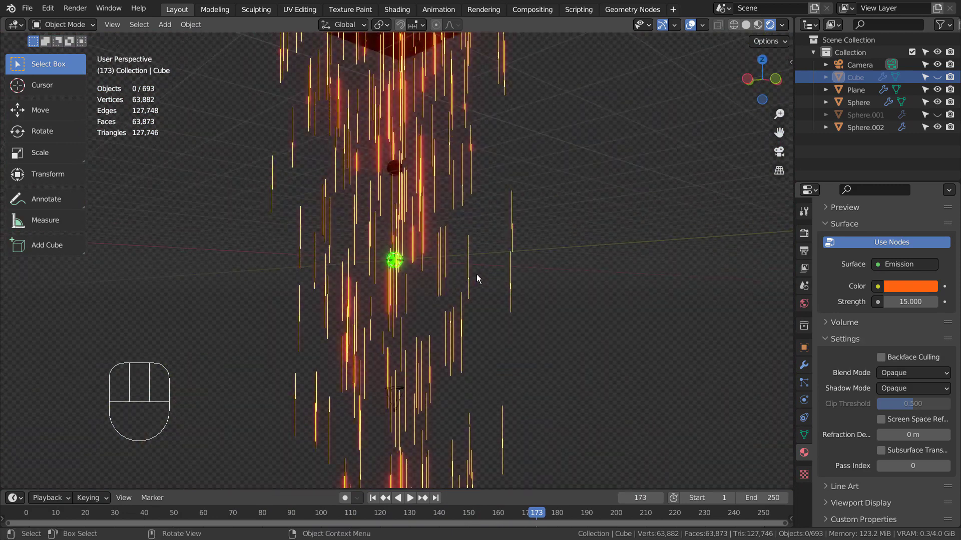
drag(937, 90, 938, 125)
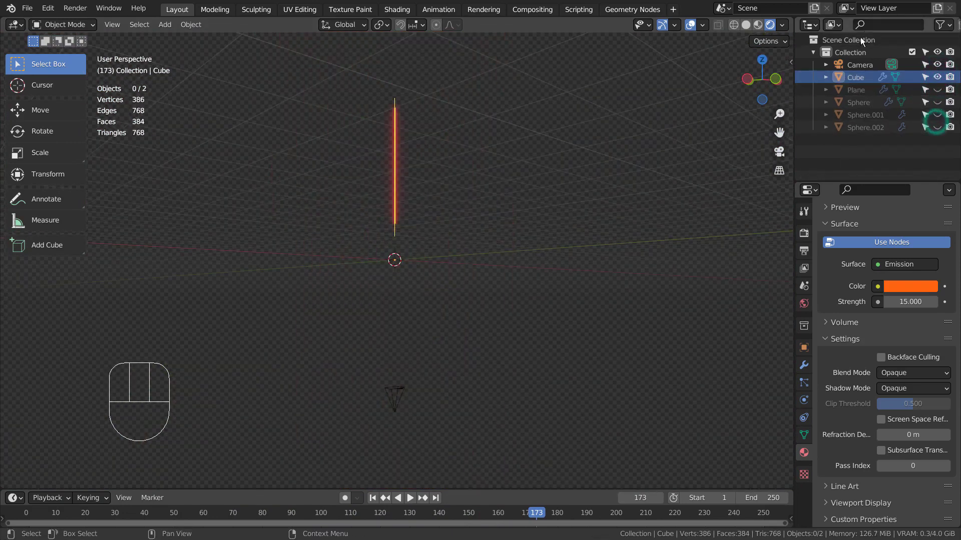
click(746, 24)
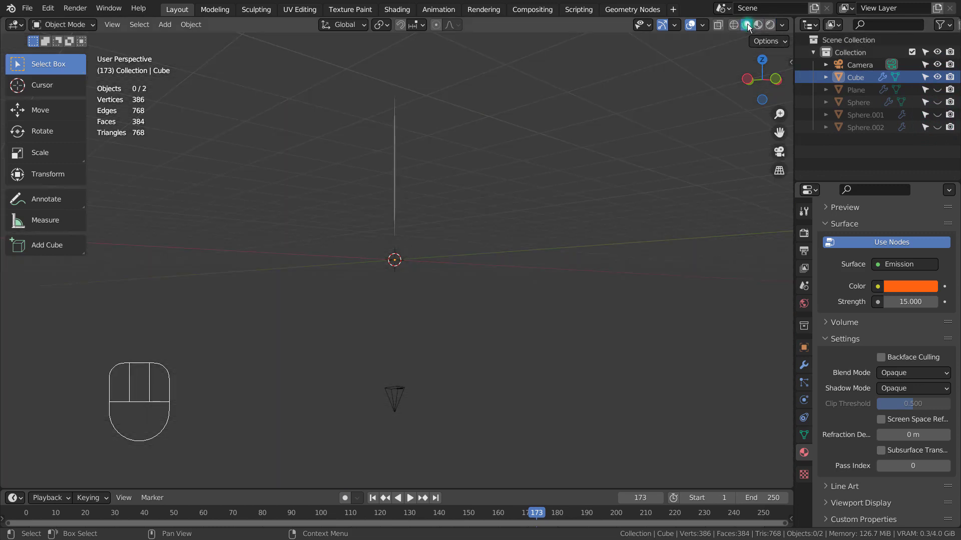
key(KP_Decimal)
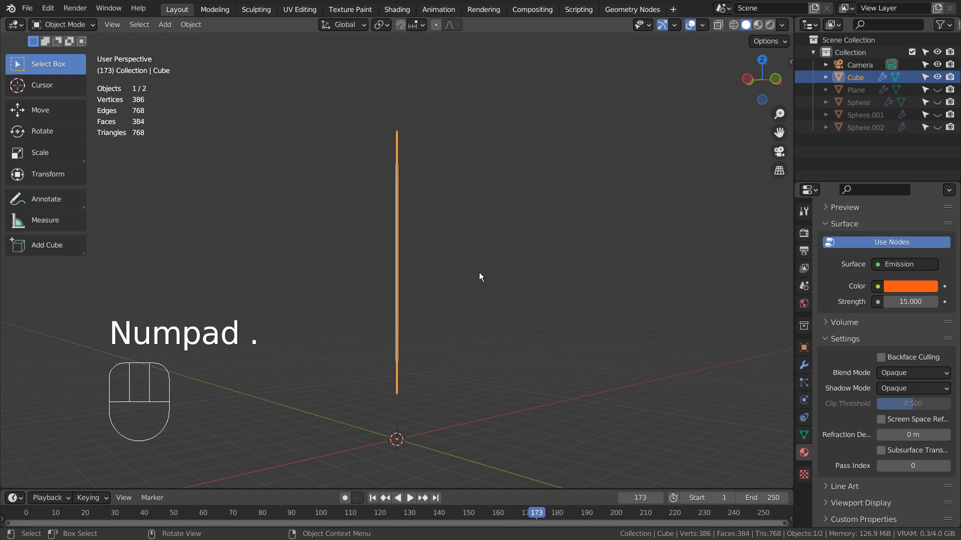
Hide the Cube streak, add a new mesh cube at the origin, and give it a level 3 Subdivision Surface.
key(h)
key(shift+a)
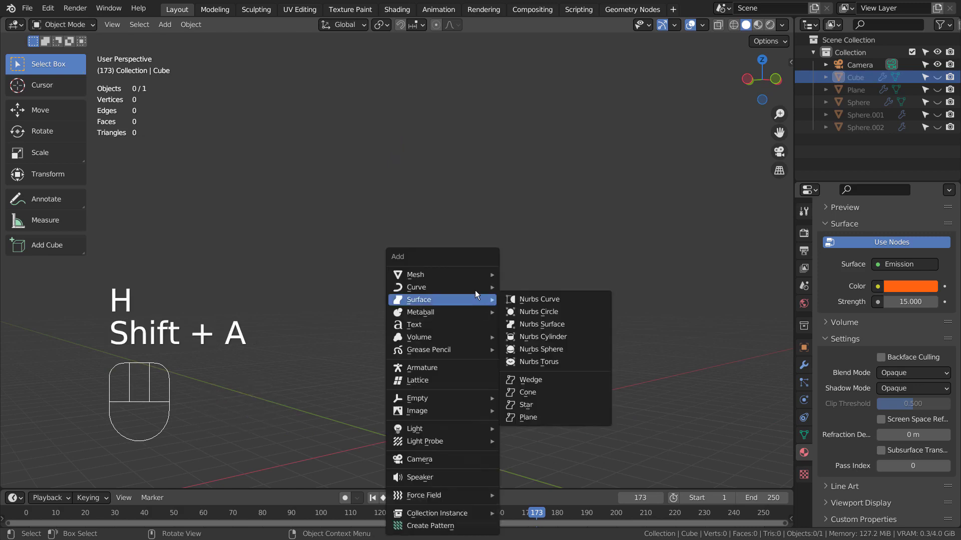
mouse_move(482, 276)
scroll(572, 20, up, 4)
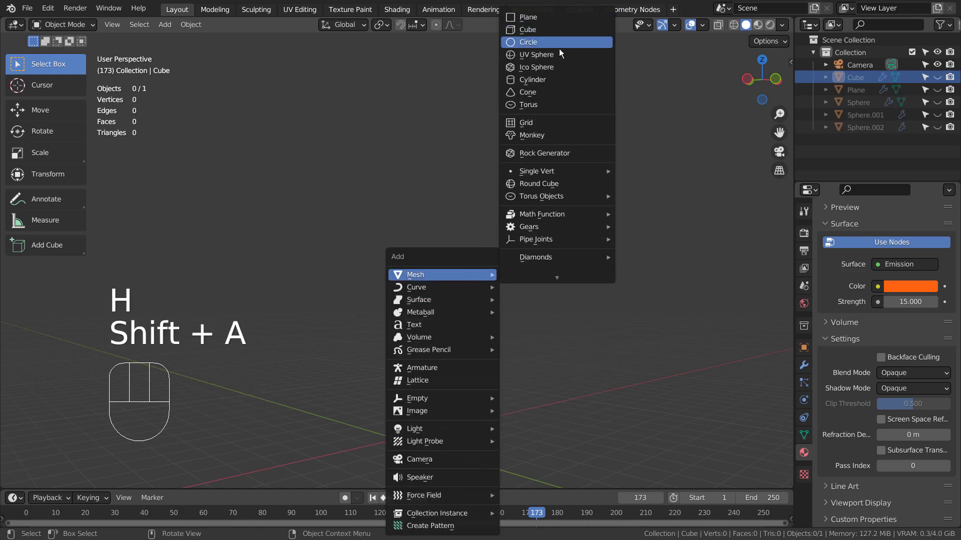
click(556, 30)
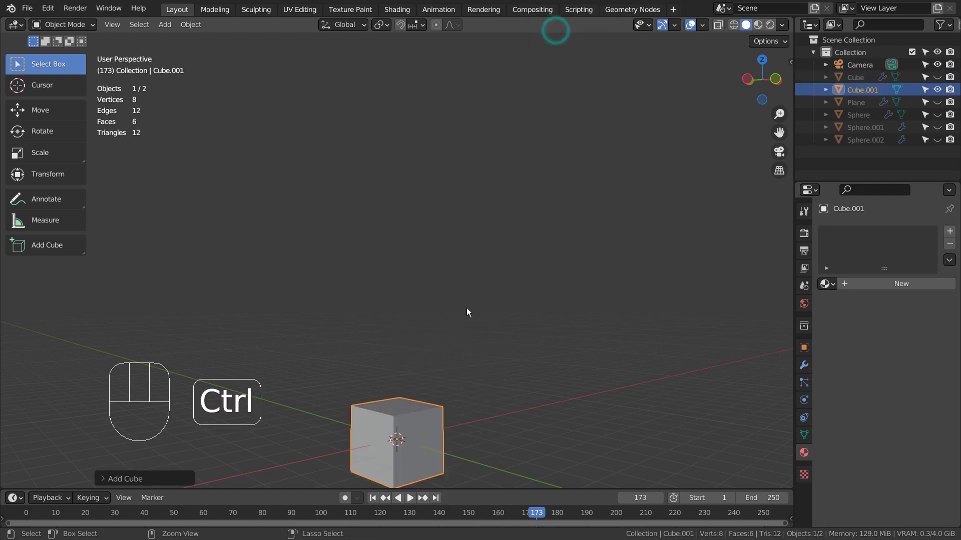
key(ctrl+3)
Scale the subdivided cube strongly along Z to form a long pointed spindle.
scroll(488, 361, down, 5)
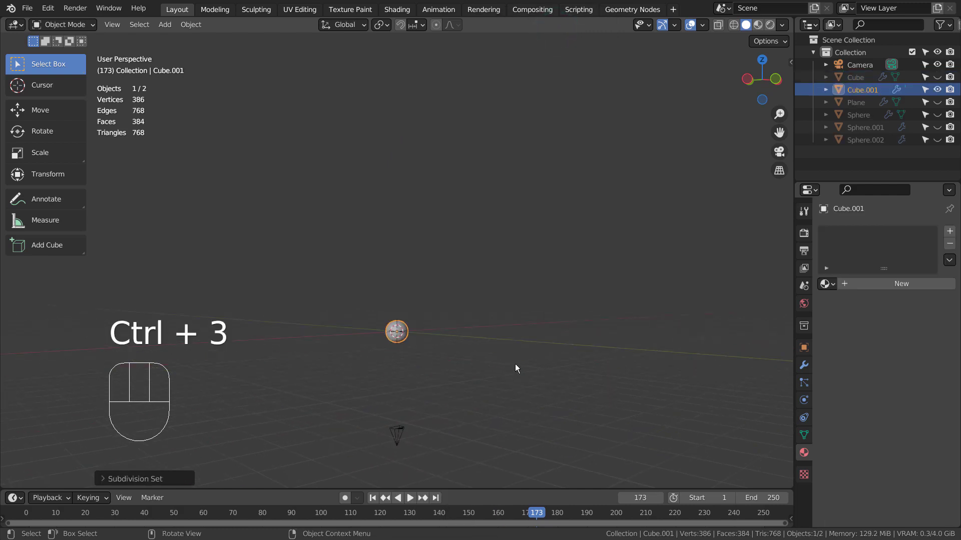
key(s)
key(z)
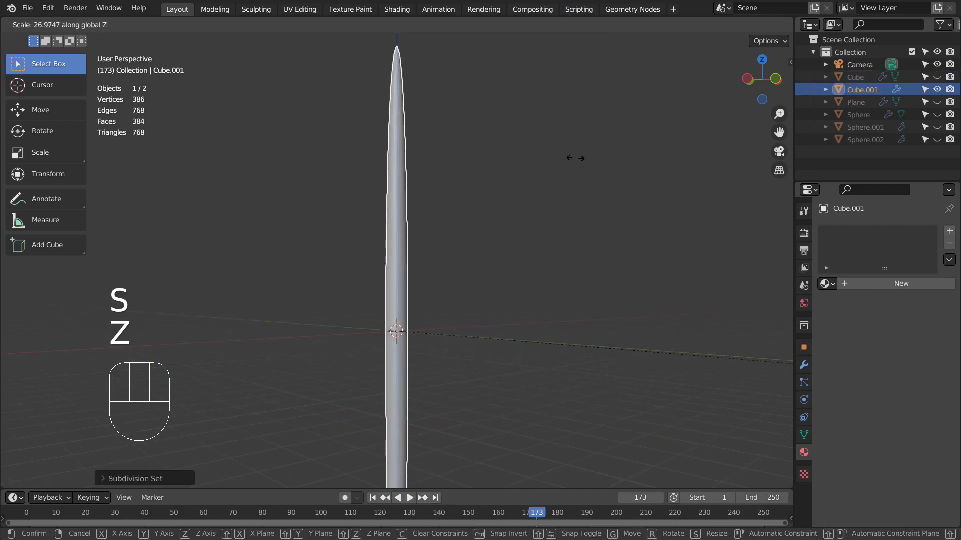
click(285, 277)
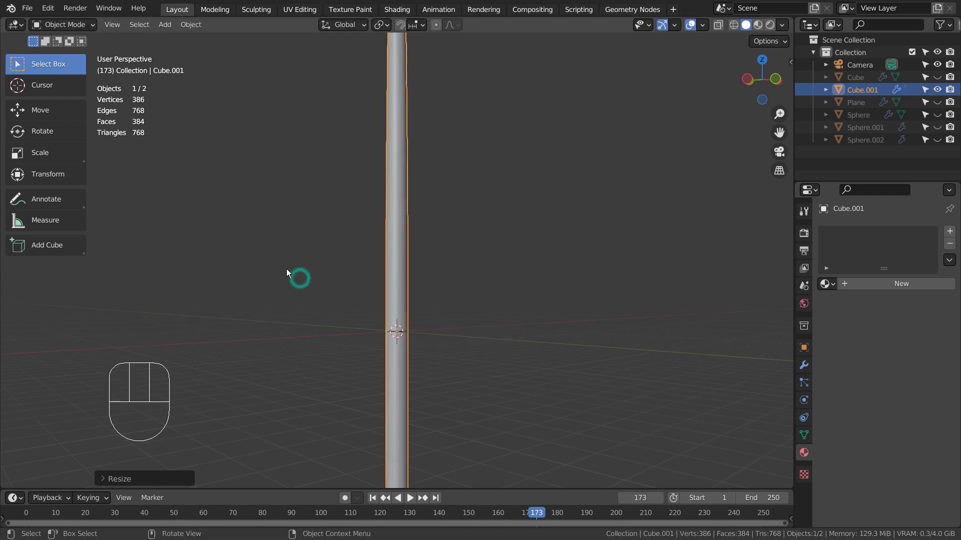
Scale the spindle down uniformly to about 0.18, and stretch it further along Z into a thin streak.
scroll(286, 268, down, 6)
scroll(446, 302, up, 6)
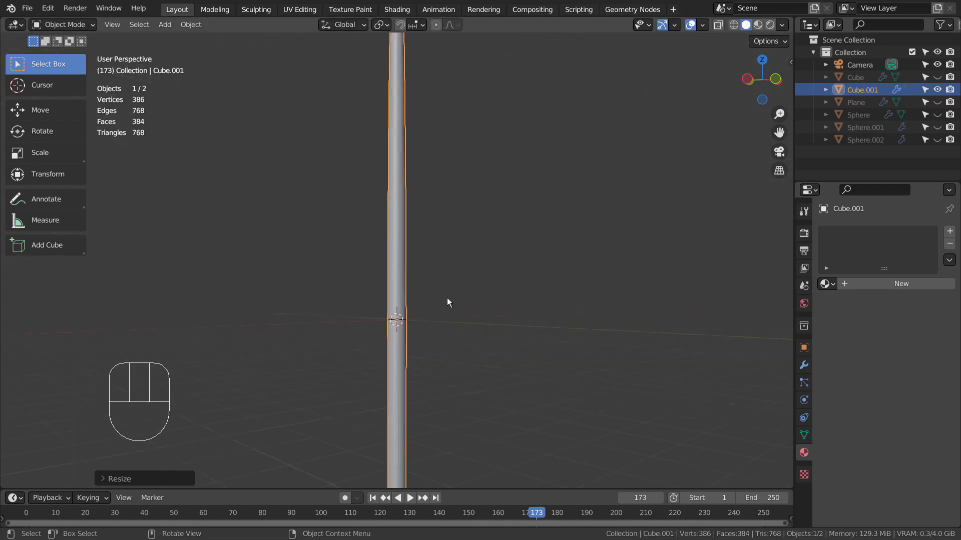
key(s)
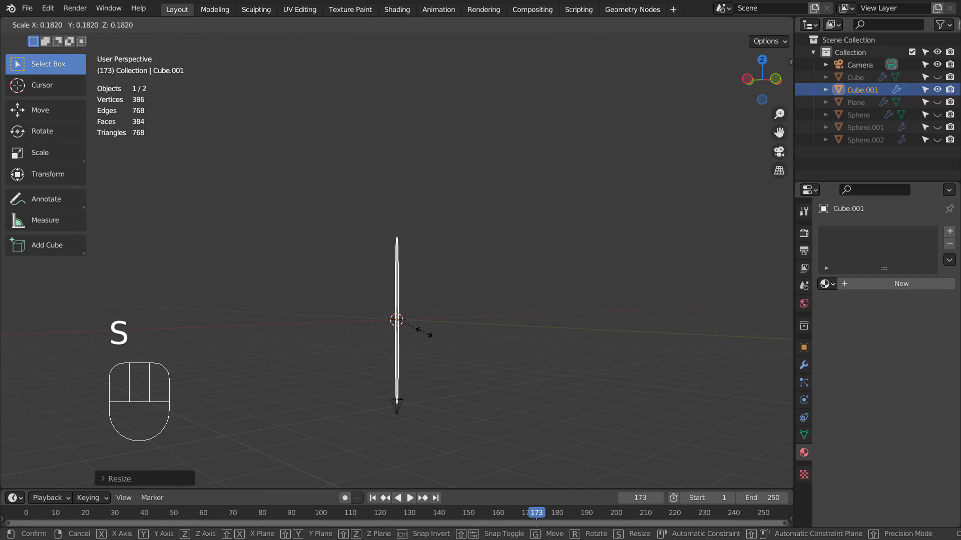
key(s)
key(z)
click(584, 359)
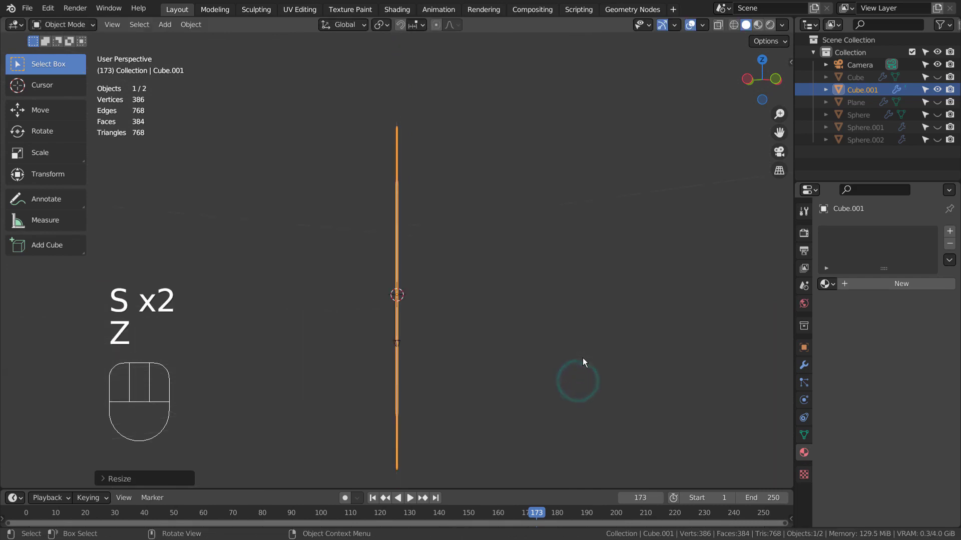
Assign the existing green Material.004 to the thin streak and display the viewport in rendered shading.
middle_drag(405, 308, 876, 305)
click(827, 284)
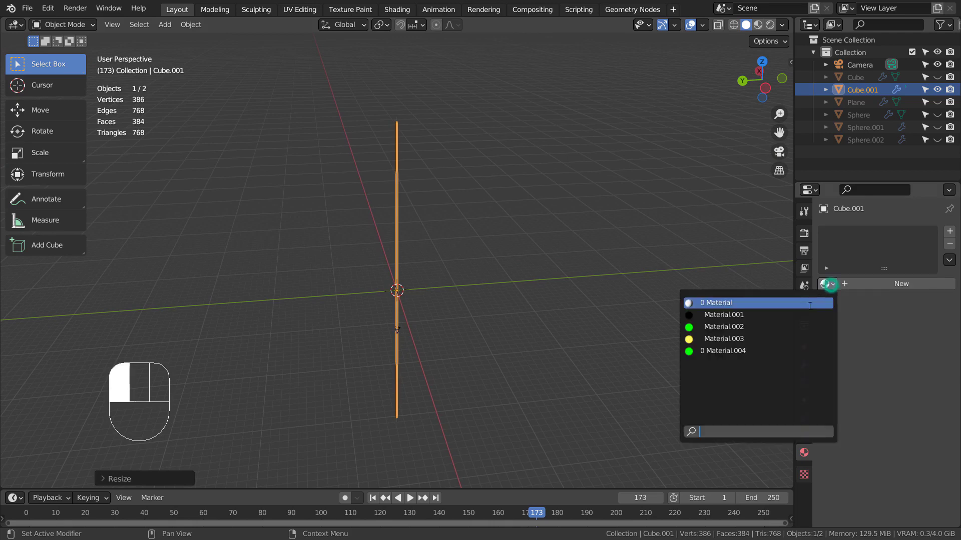
click(784, 351)
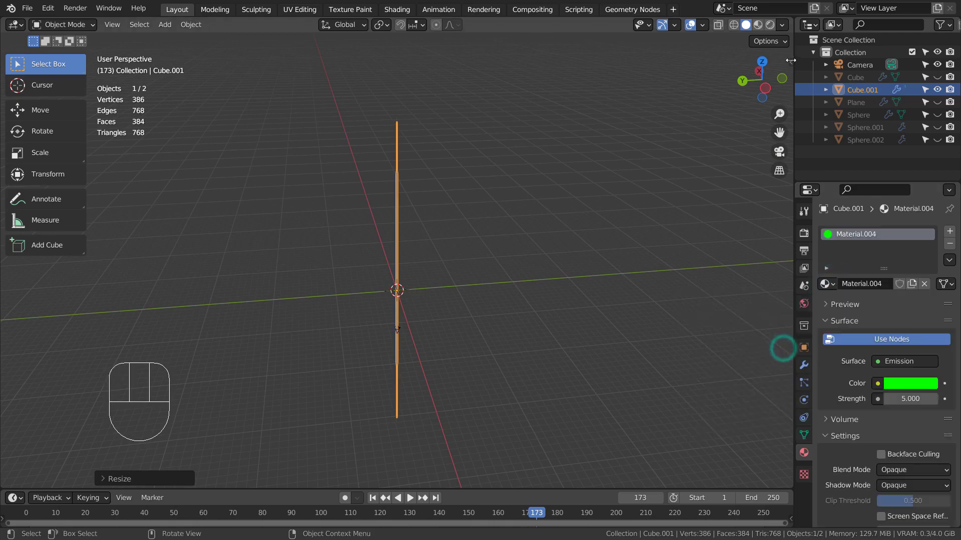
click(770, 25)
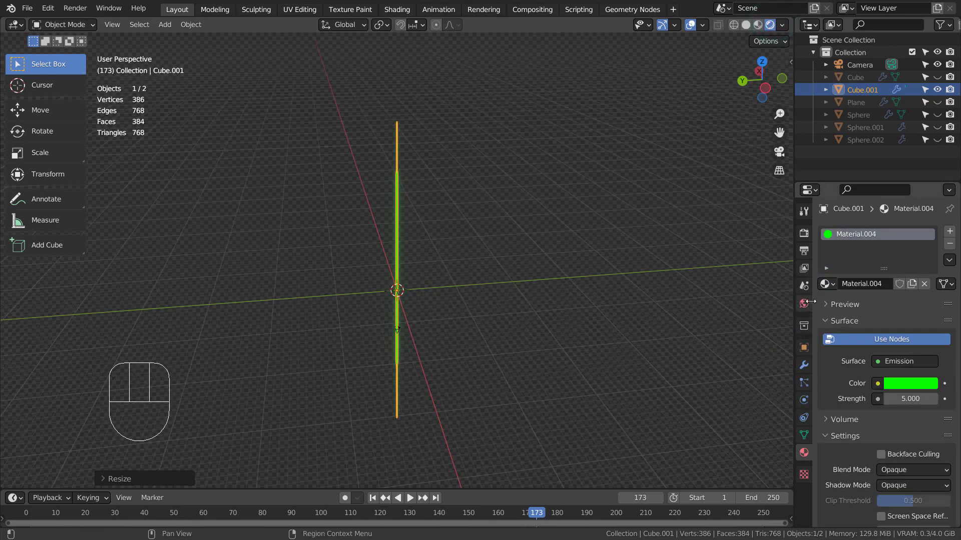
Replace the streak's material with the existing Material.003 and inspect its glow from different angles.
click(826, 284)
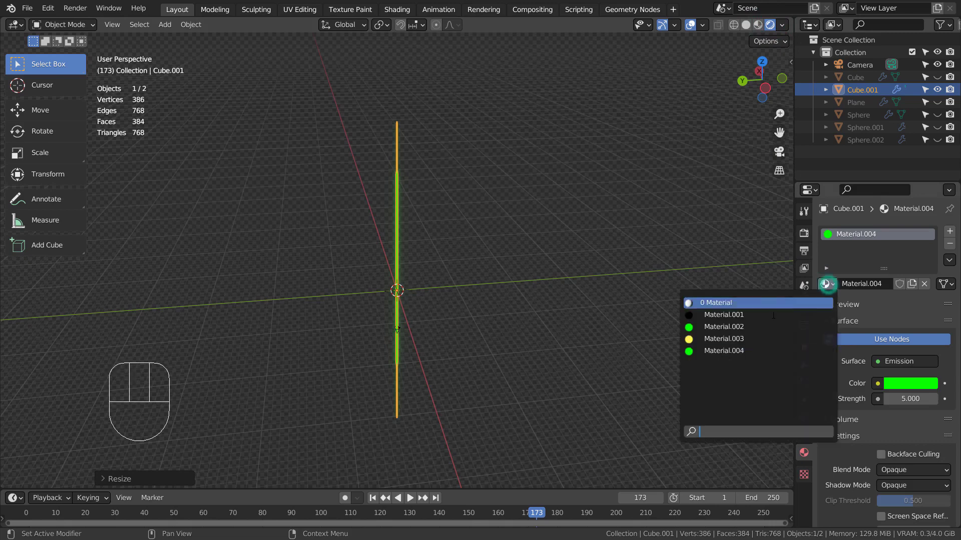
click(731, 338)
click(524, 333)
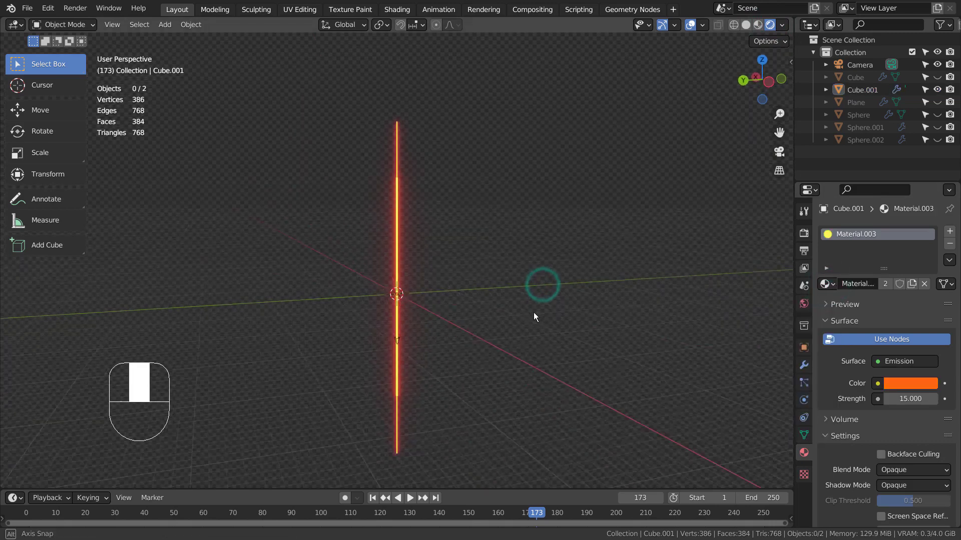
middle_drag(534, 312, 780, 362)
key(ctrl+space)
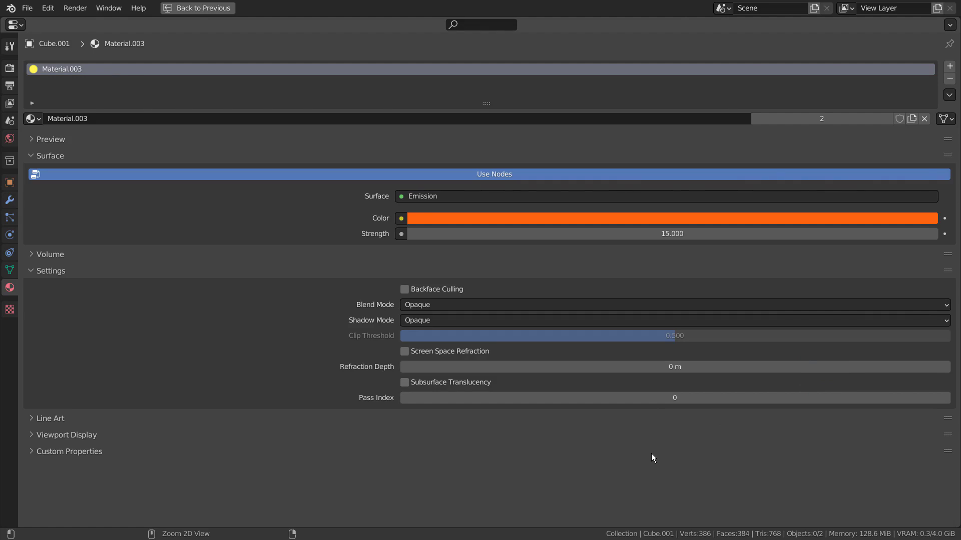
key(ctrl+space)
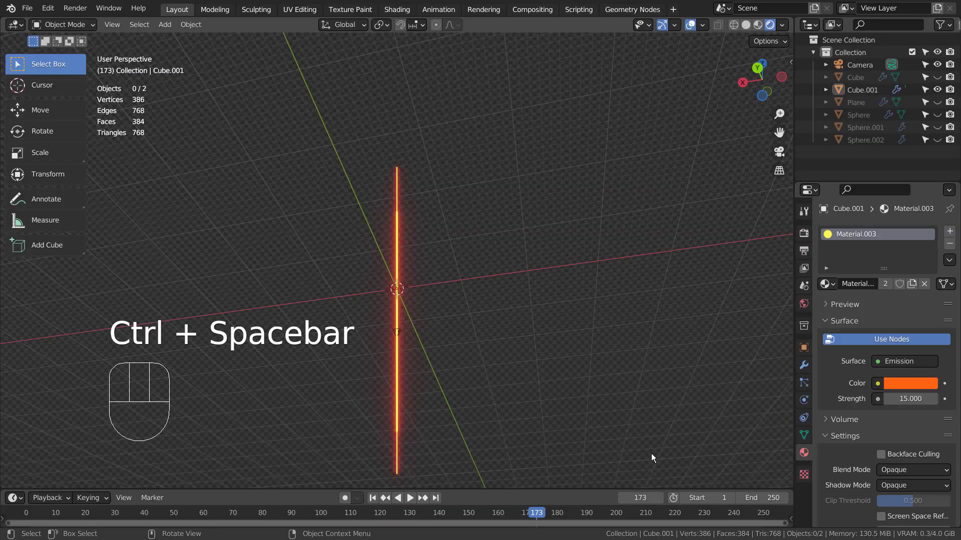
Delete the demonstration streak Cube.001 and unhide all hidden scene objects.
click(398, 246)
key(x)
click(397, 246)
key(alt+h)
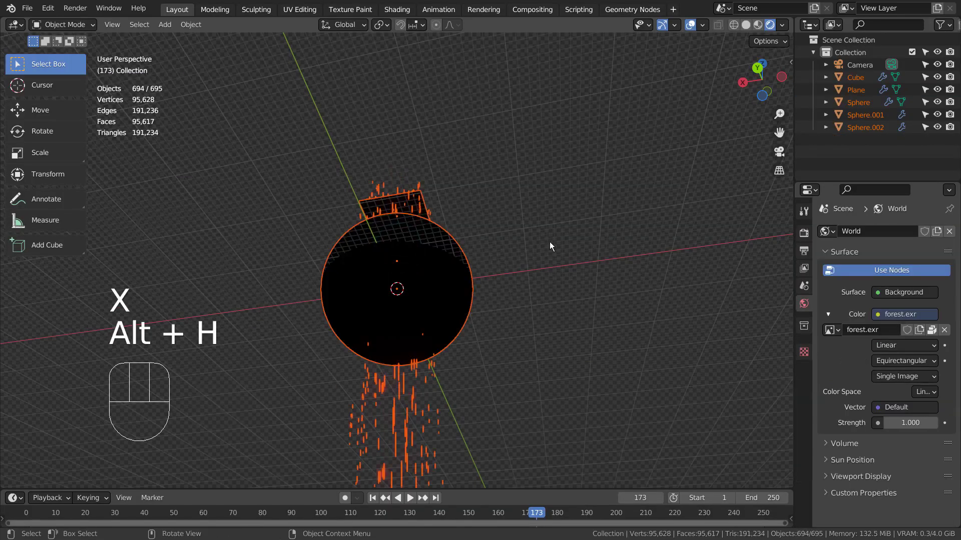
Compare the camera view with the large black Sphere.001 hidden and shown.
middle_drag(549, 242, 579, 219)
click(460, 293)
key(h)
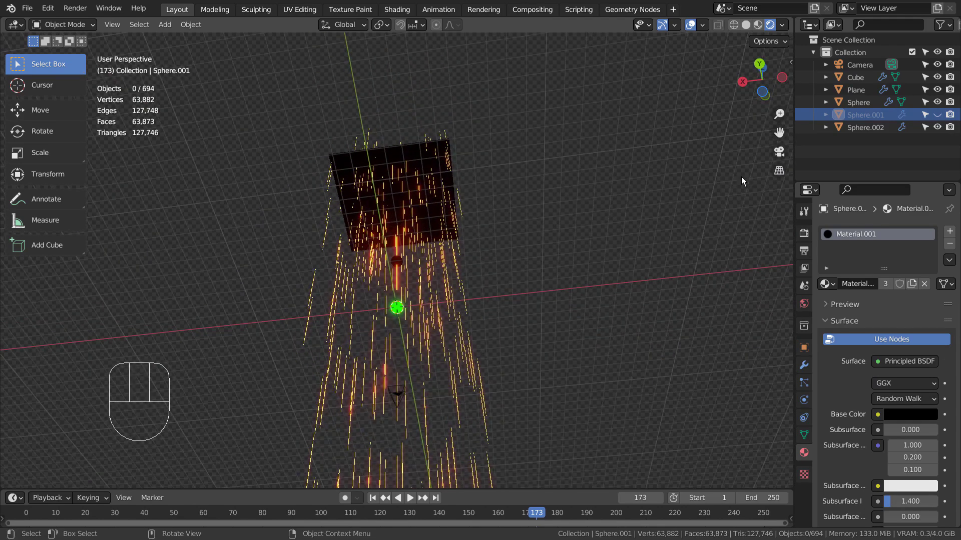
key(KP_0)
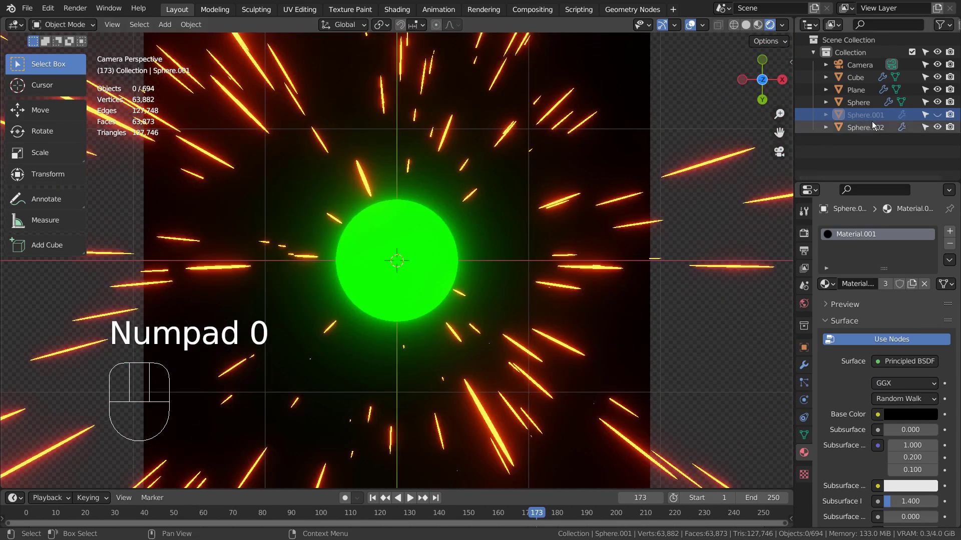
click(937, 115)
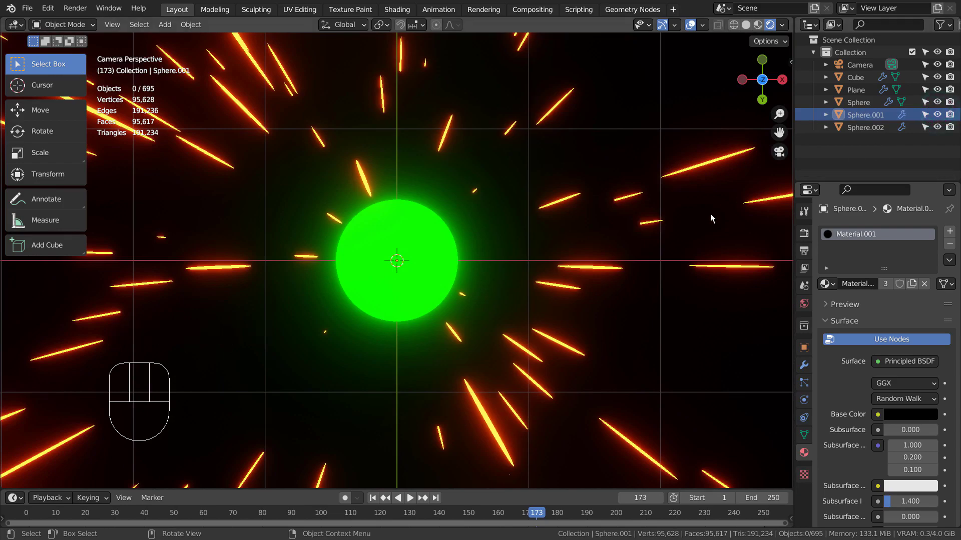
Examine the enclosing Sphere.001 from outside and preview the animation through the camera.
mouse_move(710, 214)
middle_down()
mouse_move(704, 208)
mouse_move(590, 278)
middle_up()
scroll(591, 278, down, 8)
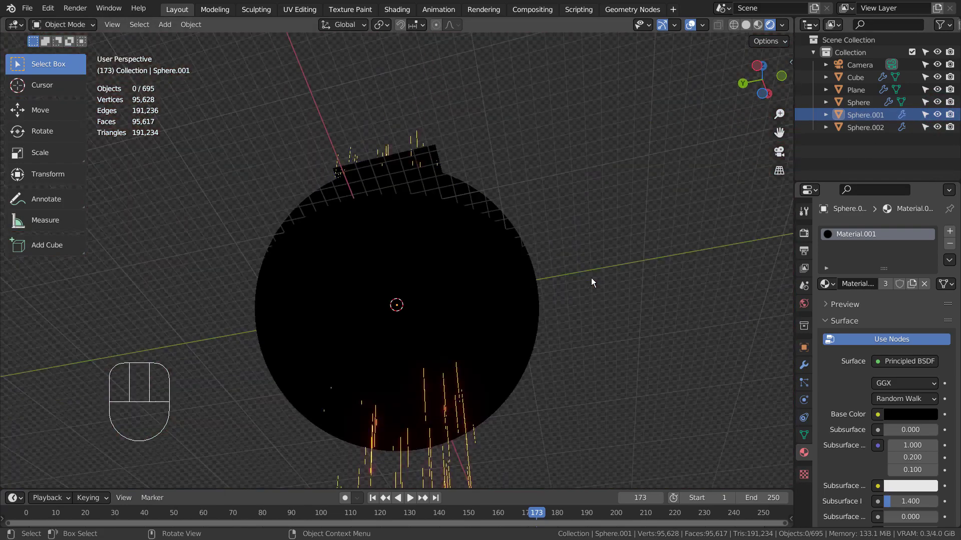
middle_drag(430, 290, 593, 257)
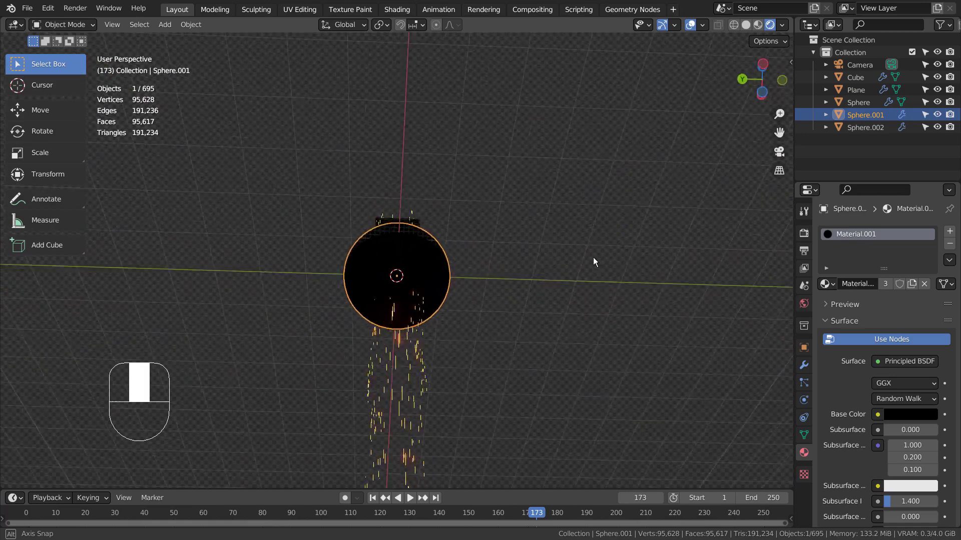
key(KP_0)
key(space)
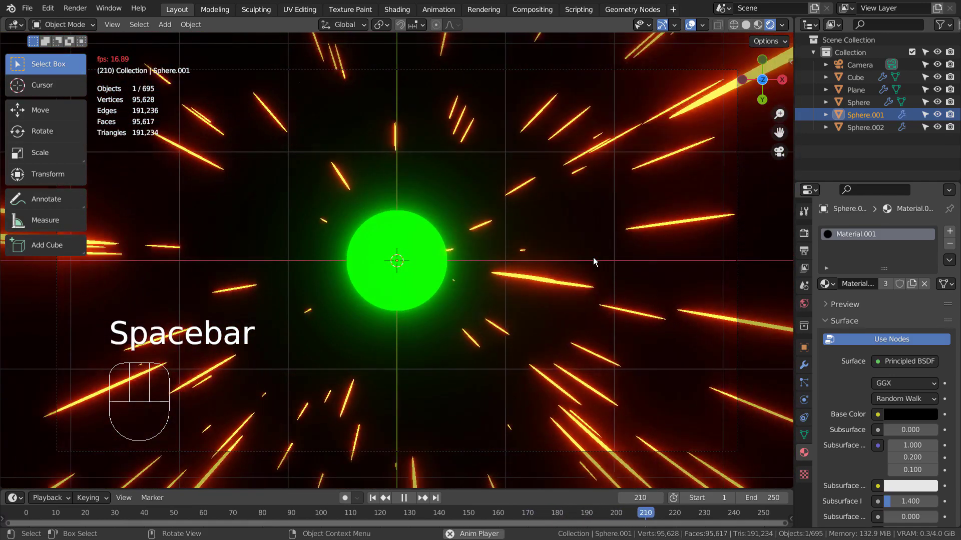
key(space)
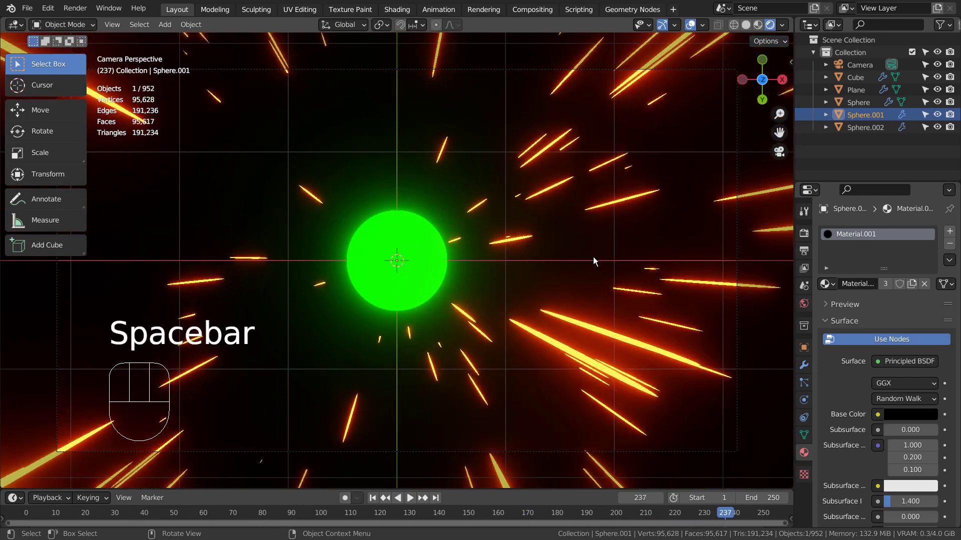
Hide the large enclosing Sphere.001 and bring the emitter plane, streaks and small spheres into view.
middle_drag(593, 257, 583, 346)
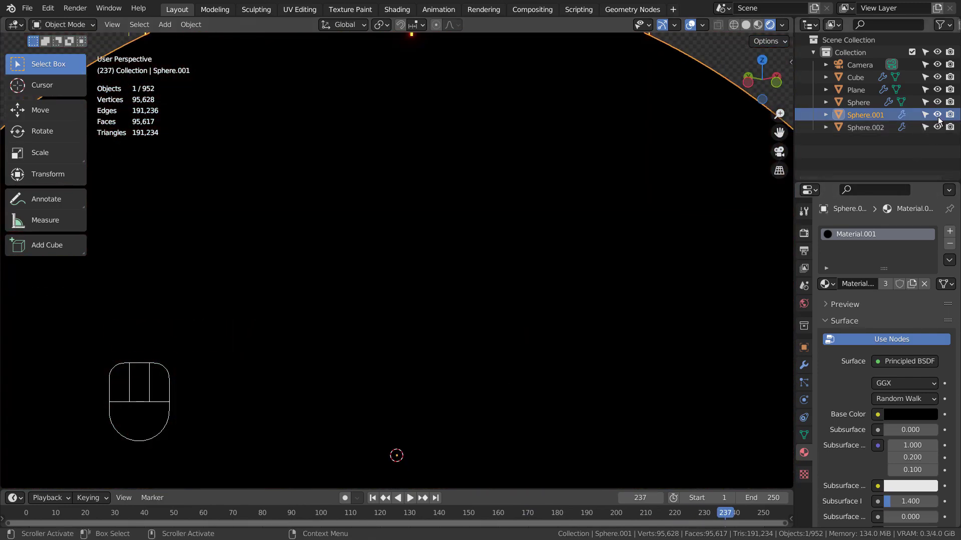
click(937, 127)
click(937, 128)
click(937, 114)
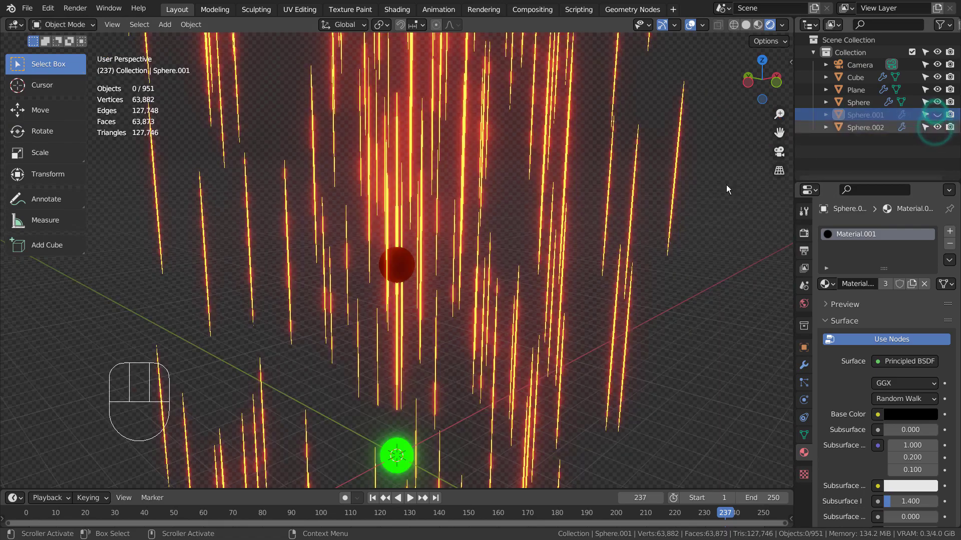
mouse_move(726, 184)
middle_down()
mouse_move(476, 125)
mouse_move(461, 170)
mouse_move(440, 159)
middle_up()
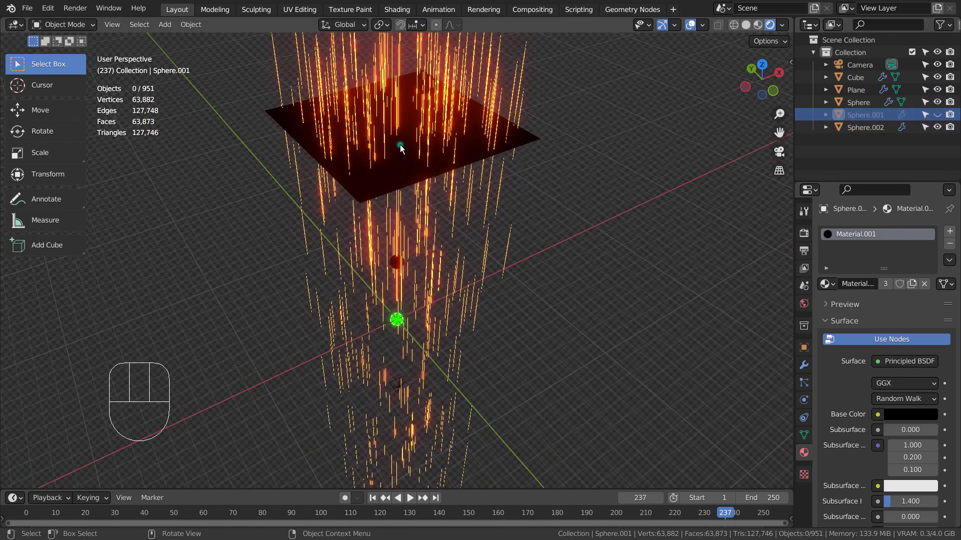
Review the Plane's particle system settings, covering Emission, Physics, Deflection and Render.
click(400, 145)
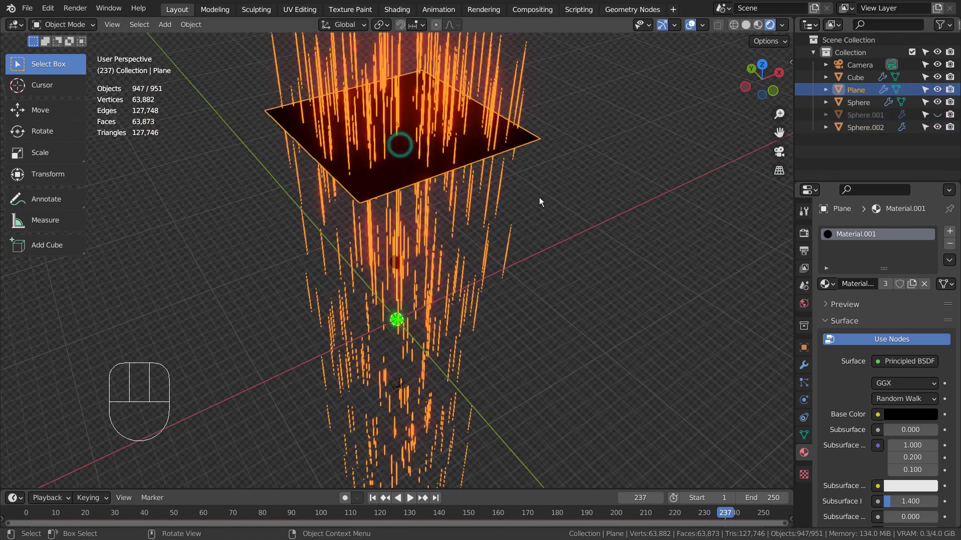
click(804, 383)
key(ctrl+space)
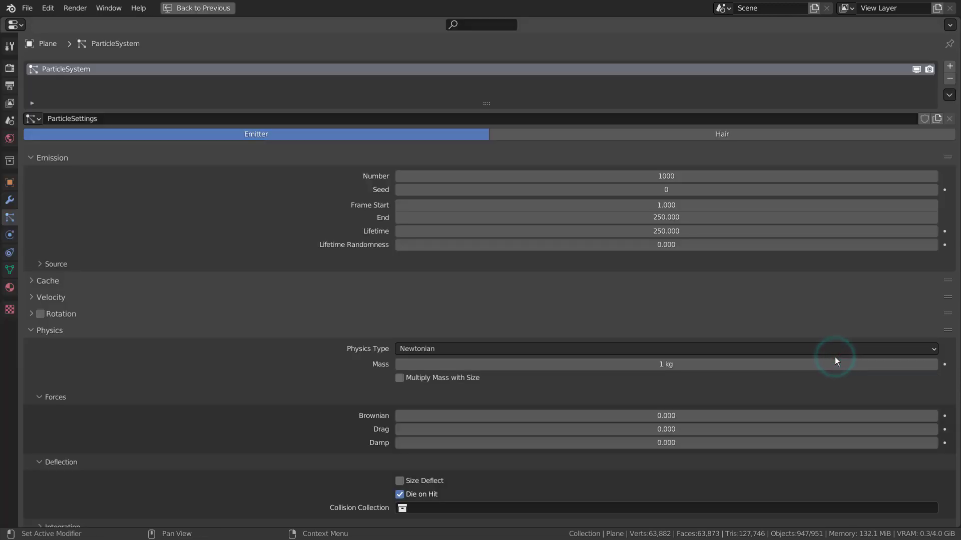
scroll(835, 356, down, 4)
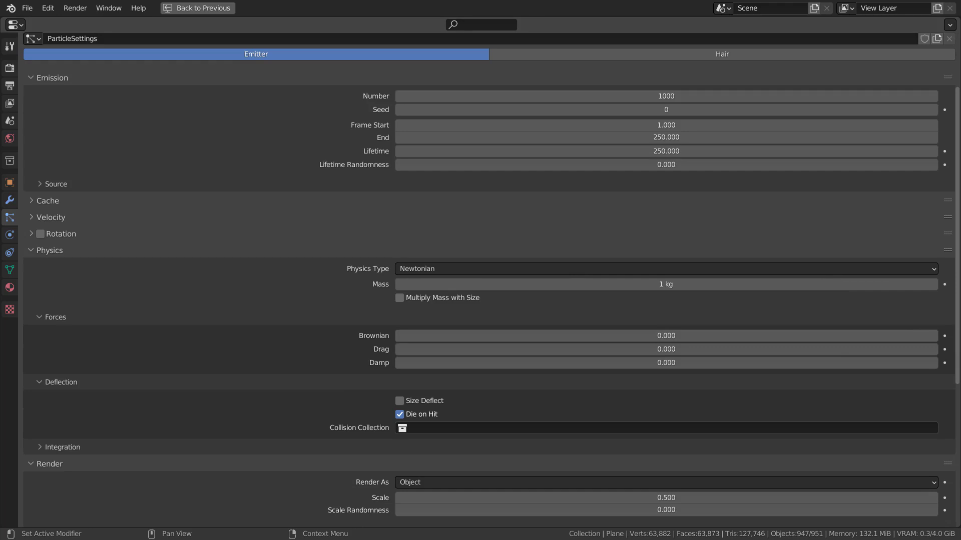
scroll(927, 251, down, 10)
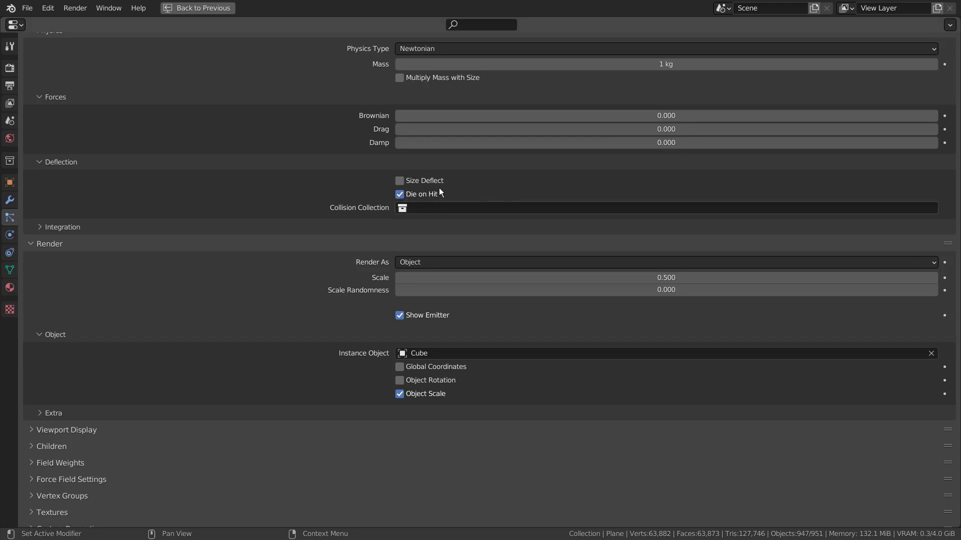
key(ctrl+space)
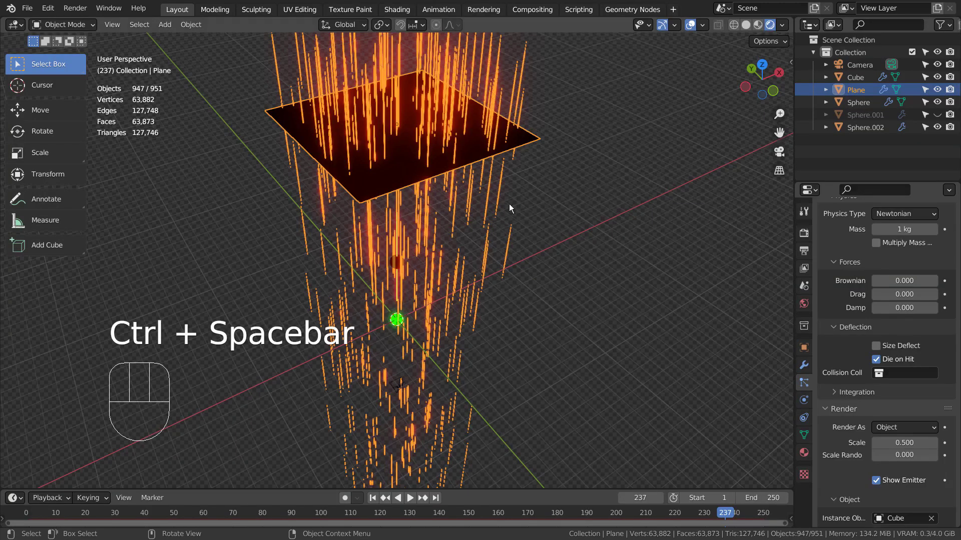
Select the upper small Sphere.002, display the viewport in solid shading, and review its Collision physics settings.
scroll(458, 305, up, 5)
middle_drag(457, 305, 480, 244)
click(421, 211)
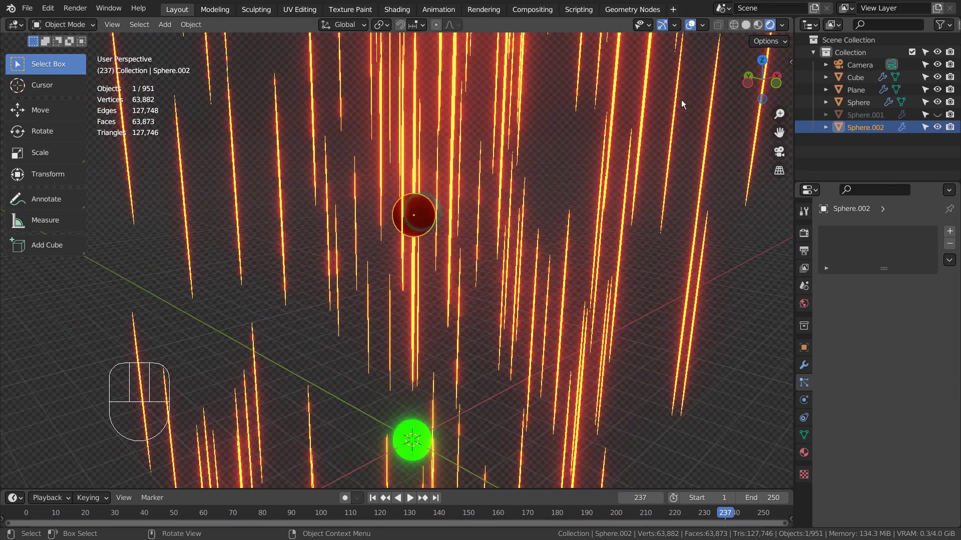
click(745, 25)
mouse_move(528, 266)
middle_down()
mouse_move(625, 235)
mouse_move(715, 227)
mouse_move(630, 259)
mouse_move(305, 261)
mouse_move(579, 252)
middle_up()
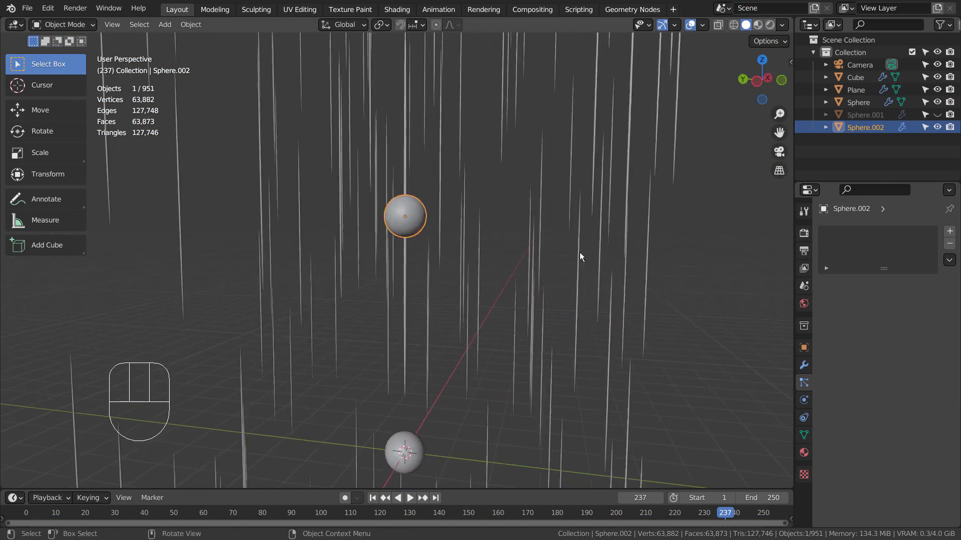
click(804, 399)
key(ctrl+space)
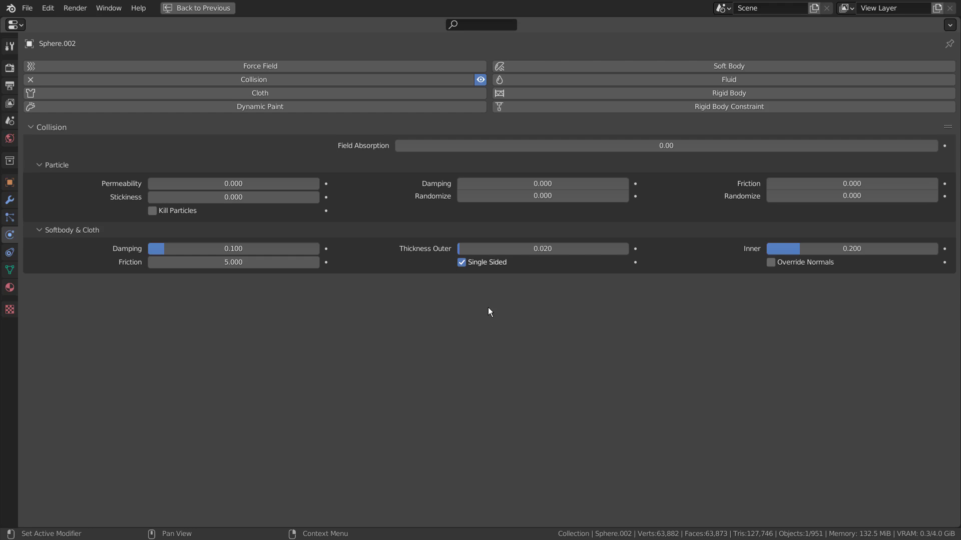
key(ctrl+space)
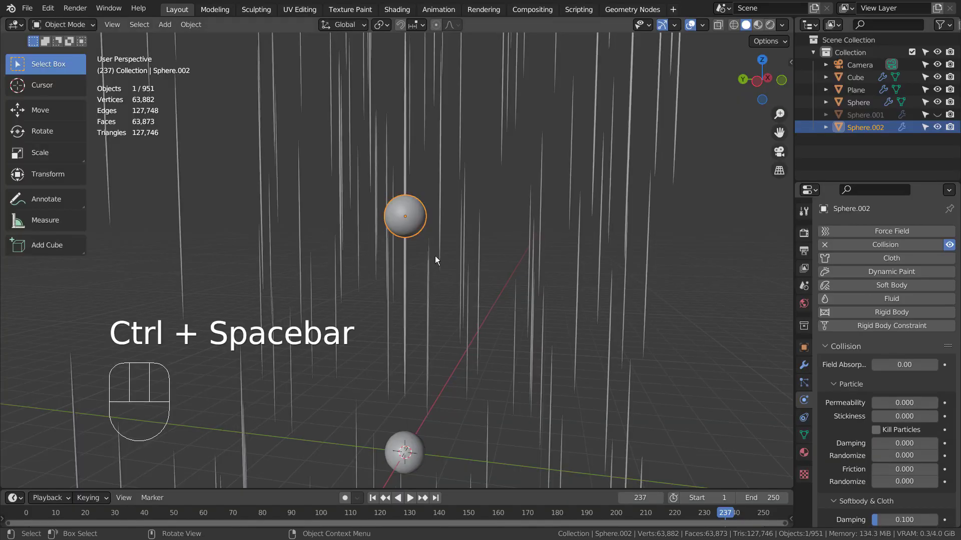
Examine how the emitter plane, small spheres and camera are arranged, and check the framing through the camera.
middle_drag(434, 256, 516, 205)
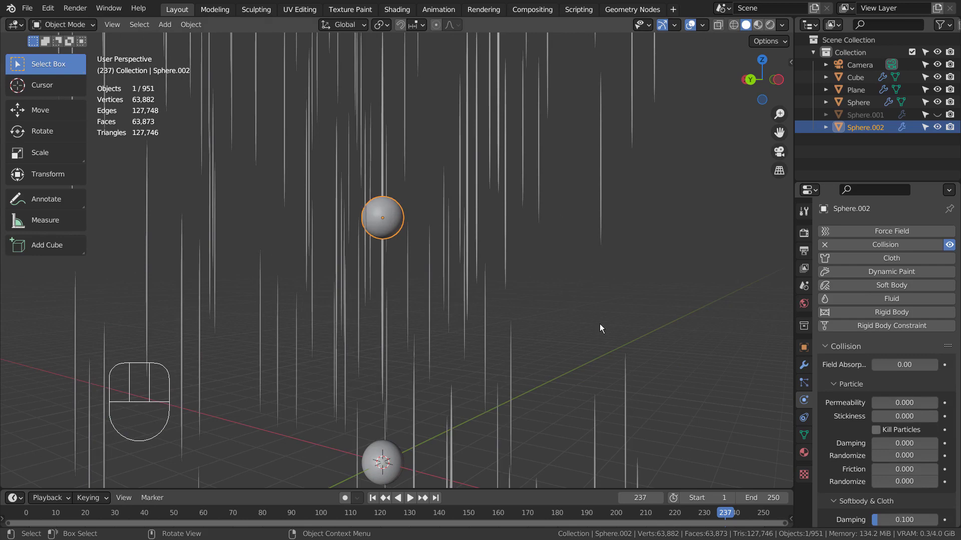
middle_drag(599, 324, 551, 259)
scroll(469, 339, down, 6)
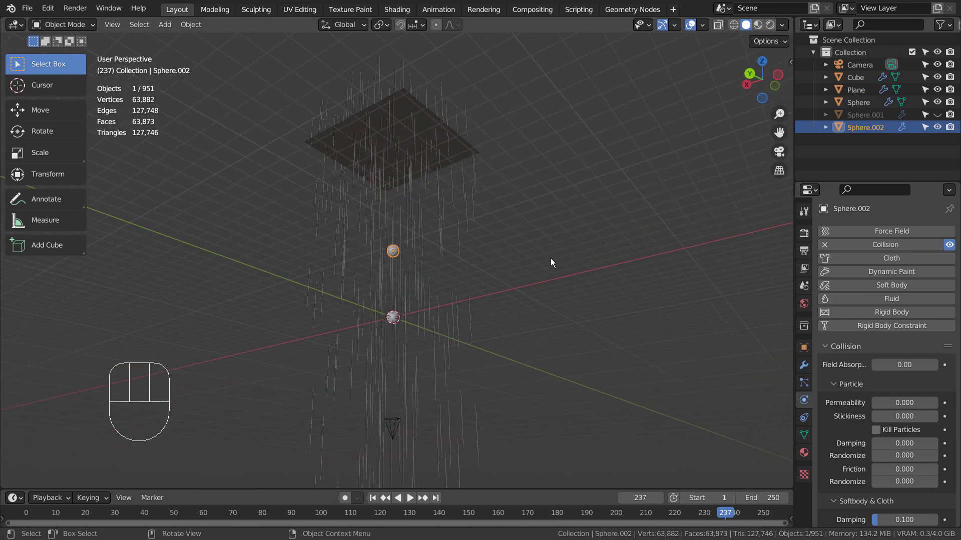
click(436, 137)
mouse_move(524, 338)
middle_down()
mouse_move(518, 221)
mouse_move(401, 215)
mouse_move(396, 231)
middle_up()
click(396, 231)
middle_drag(477, 288, 472, 443)
key(KP_0)
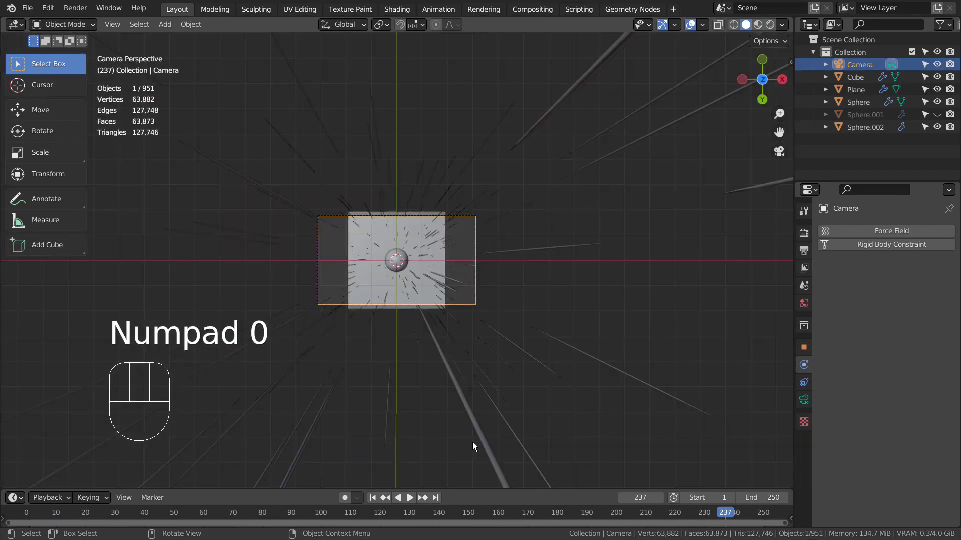
Scale the emitter Plane up uniformly and replay the animation to refresh its particles.
click(440, 263)
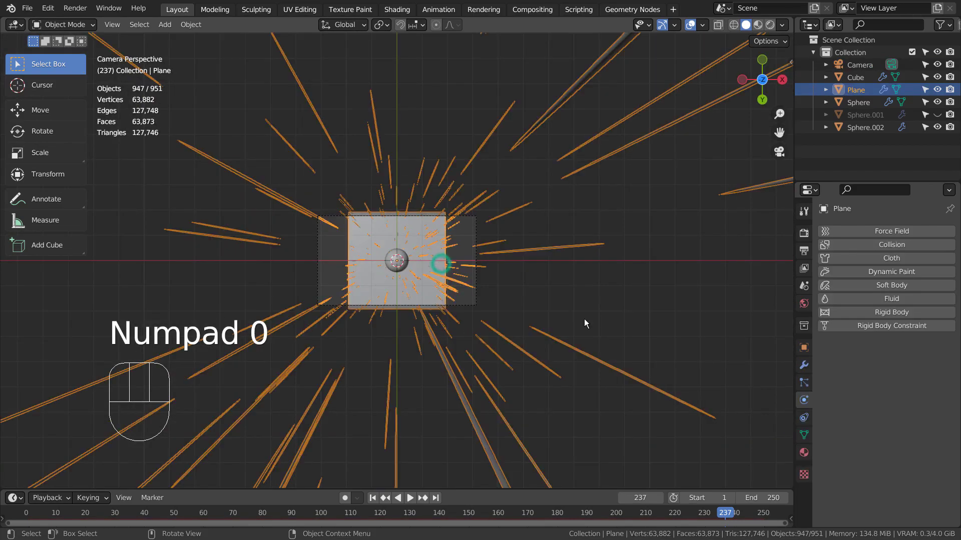
key(s)
click(667, 319)
middle_drag(616, 264, 586, 302)
middle_drag(543, 244, 502, 312)
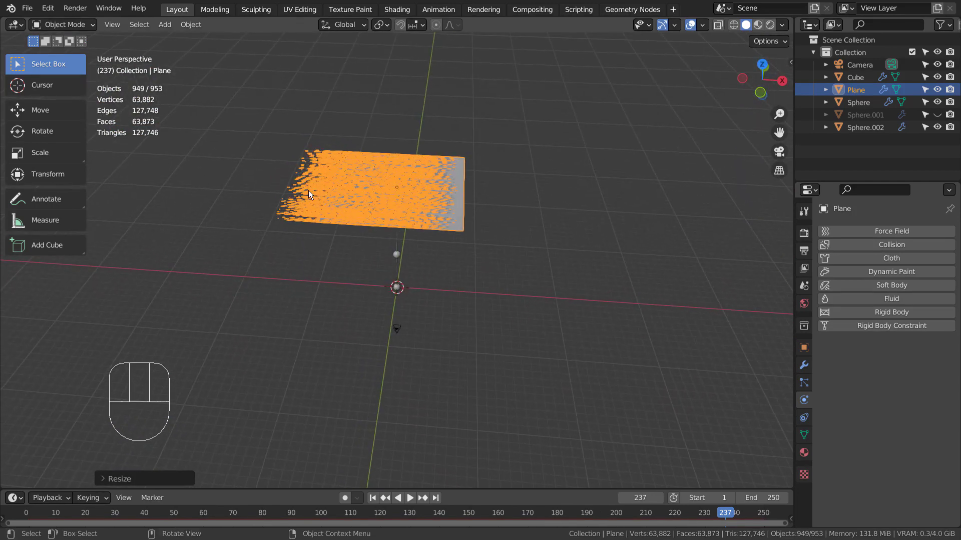
key(space)
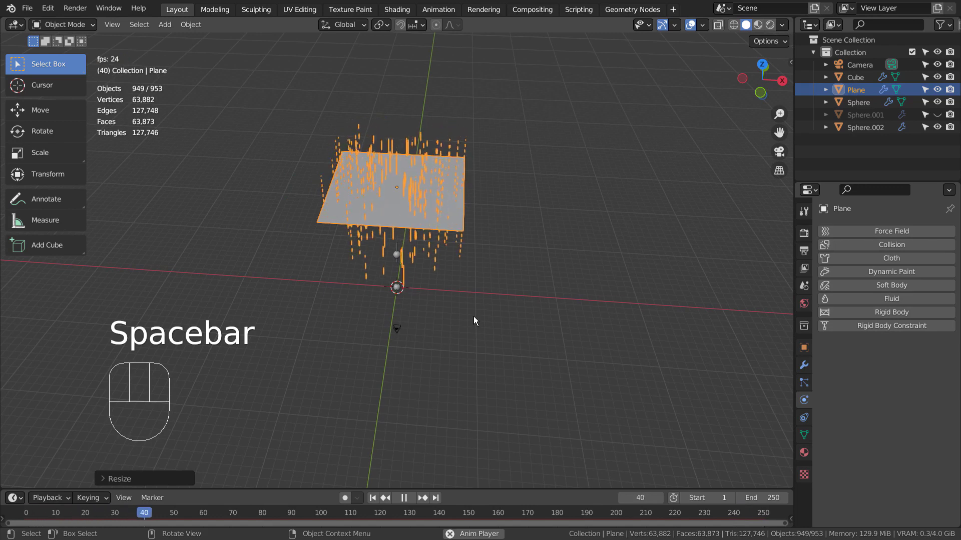
key(space)
Show the large enclosing Sphere.001 around the scene briefly, and hide it again.
click(937, 115)
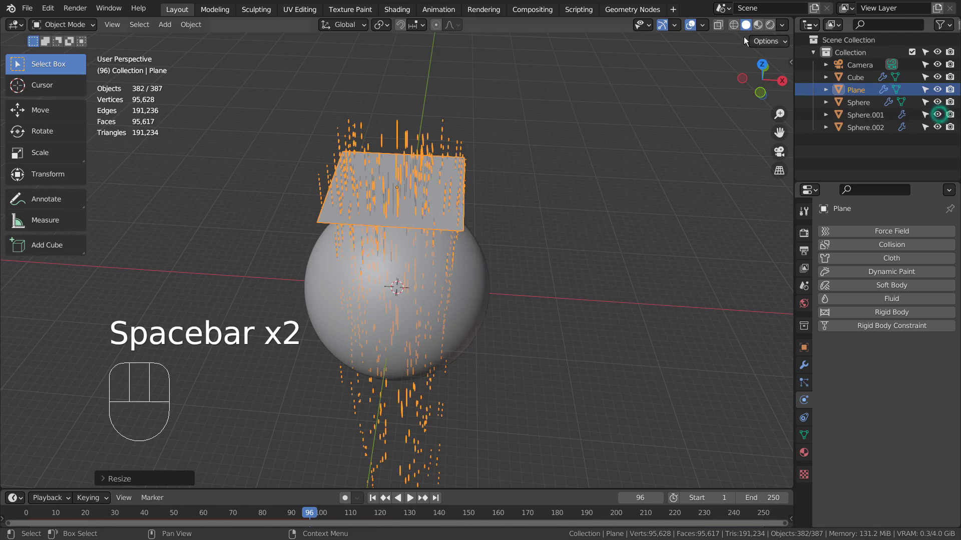
click(449, 292)
key(h)
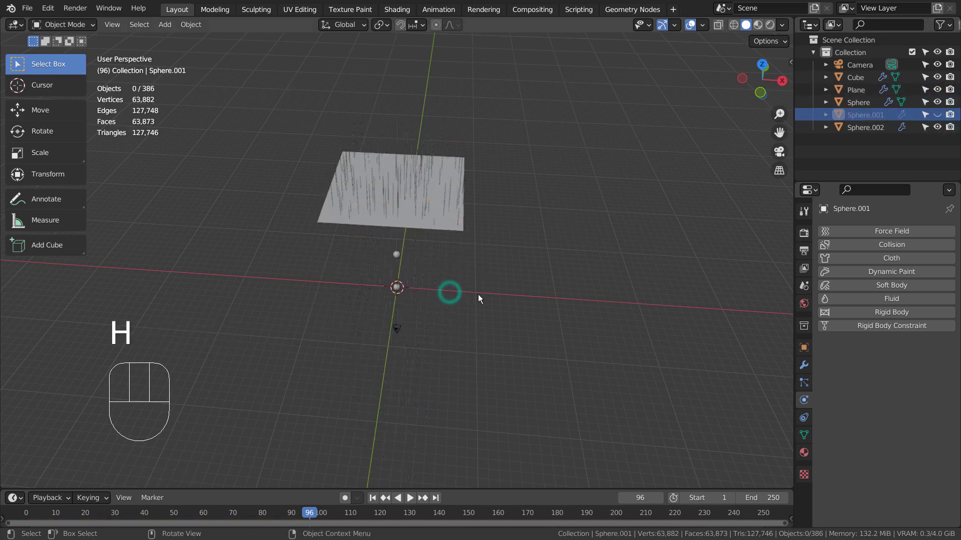
Hide the Cube streak object briefly and return the animation to its first frame.
click(937, 77)
middle_drag(476, 311, 580, 224)
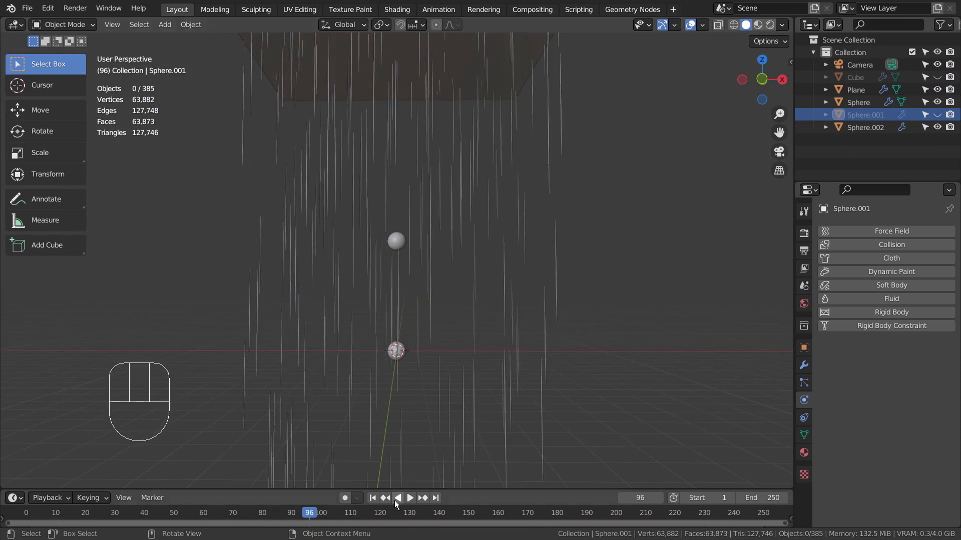
click(374, 498)
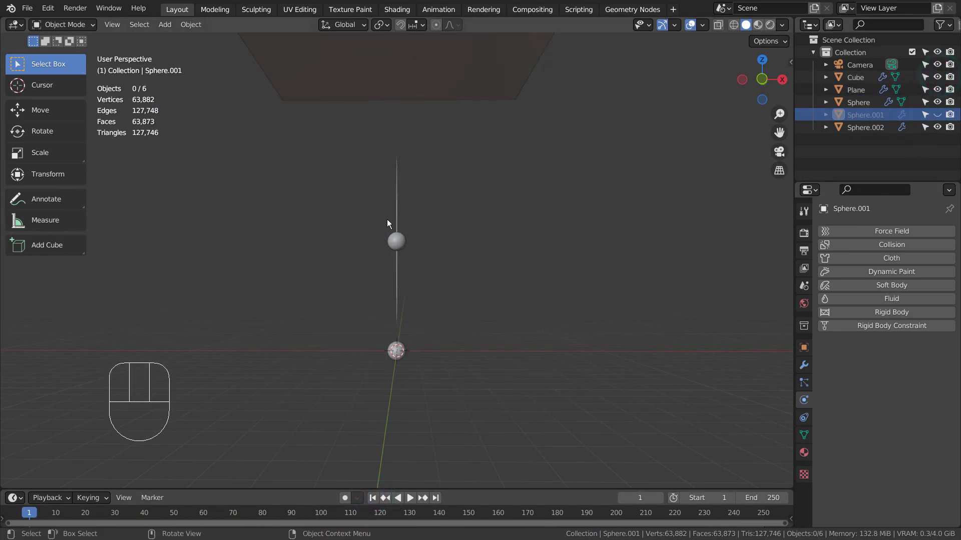
Select the Cube streak object and examine its orientation relative to the small spheres and the emitter plane.
click(395, 219)
middle_drag(536, 330, 411, 344)
scroll(413, 342, up, 3)
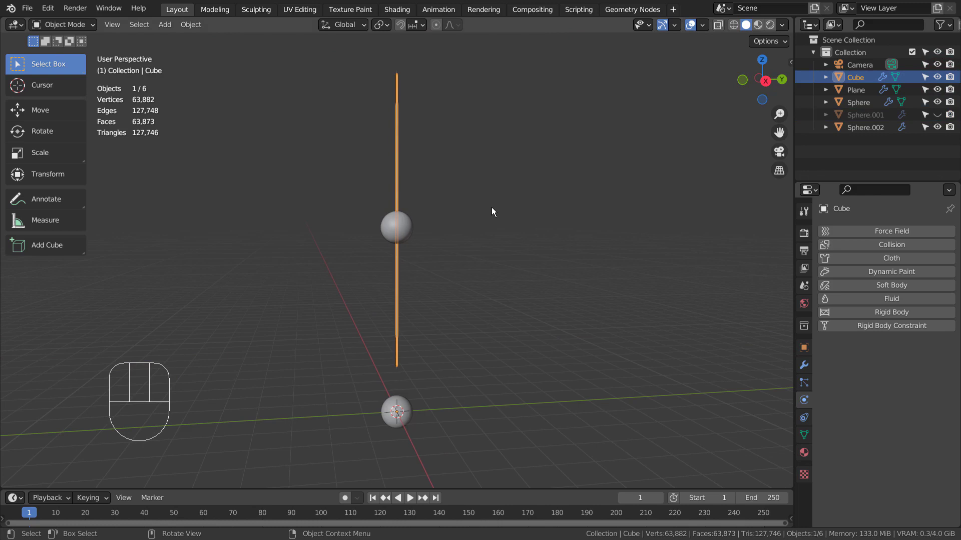
middle_drag(497, 208, 562, 220)
scroll(563, 220, down, 3)
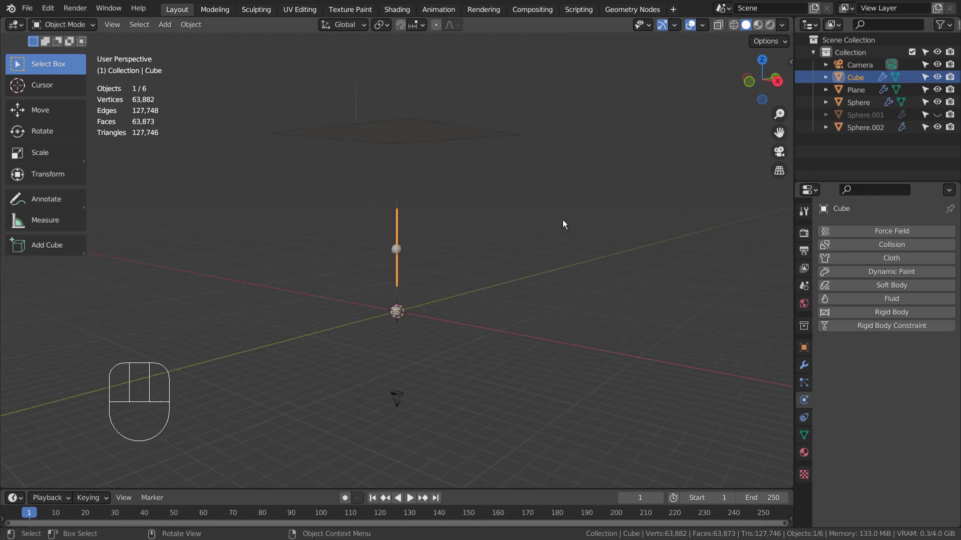
scroll(563, 220, down, 2)
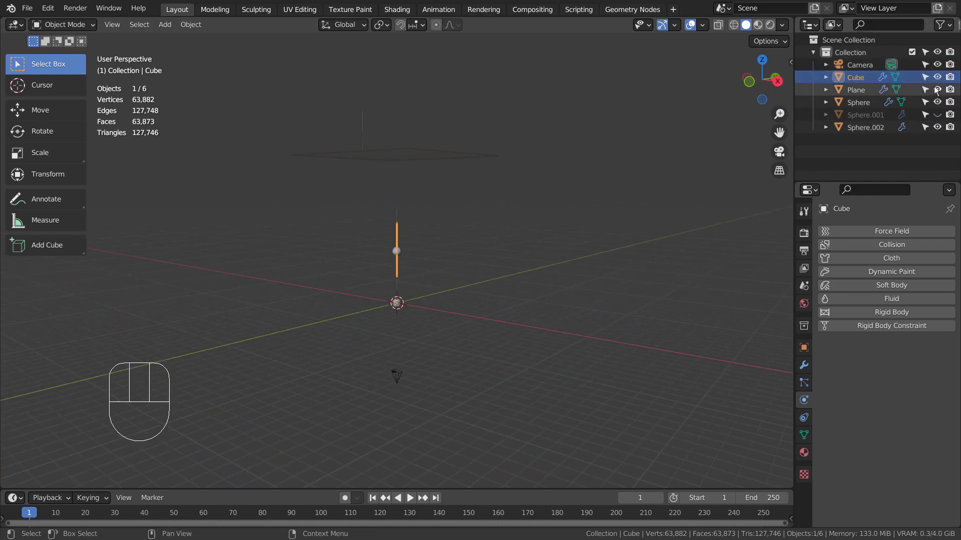
Select the emitter Plane and examine how it and its first streak particle sit above the spheres and camera.
click(485, 145)
click(389, 131)
middle_drag(408, 161, 472, 266)
click(414, 155)
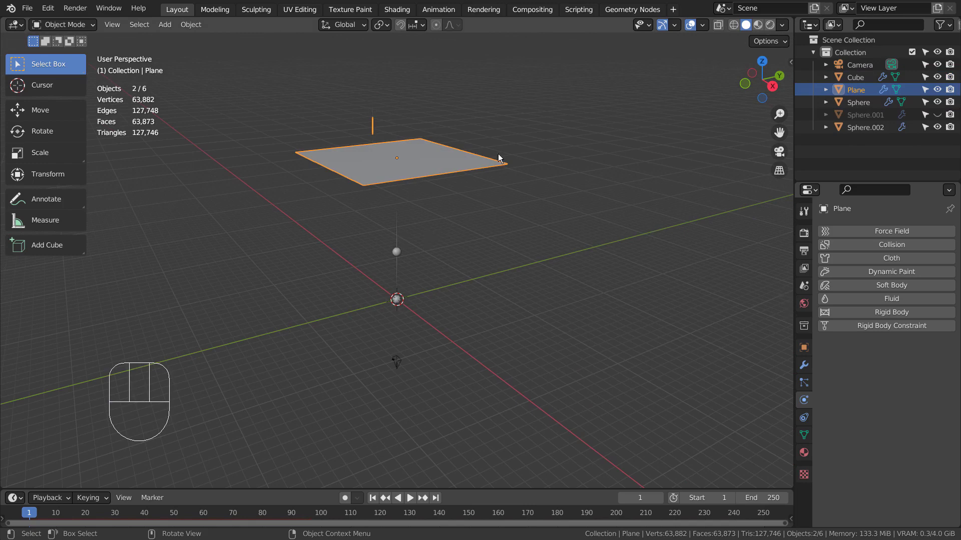
middle_drag(405, 151, 389, 222)
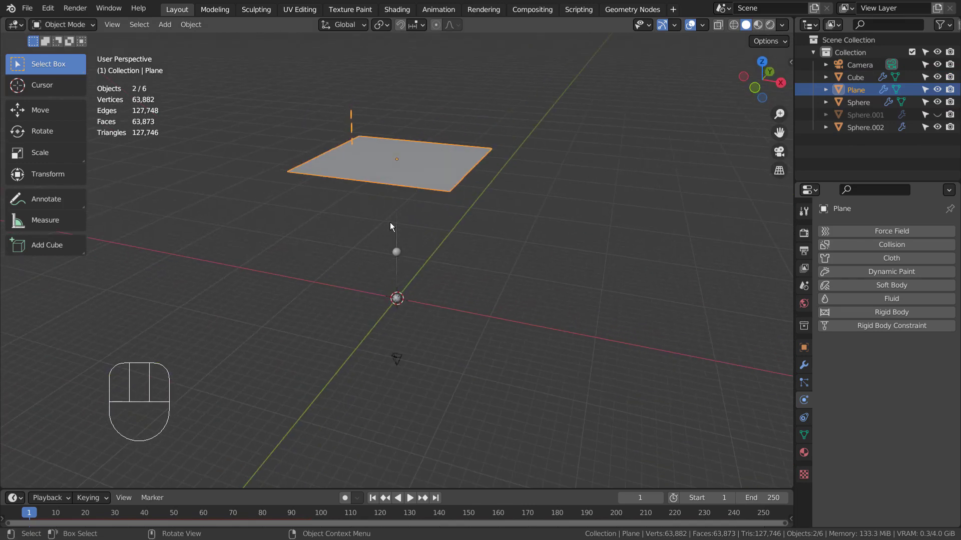
Rotate the Cube's entire mesh in Edit Mode from the right view until the streak lies horizontal, and return to Object Mode.
click(399, 229)
key(Tab)
key(a)
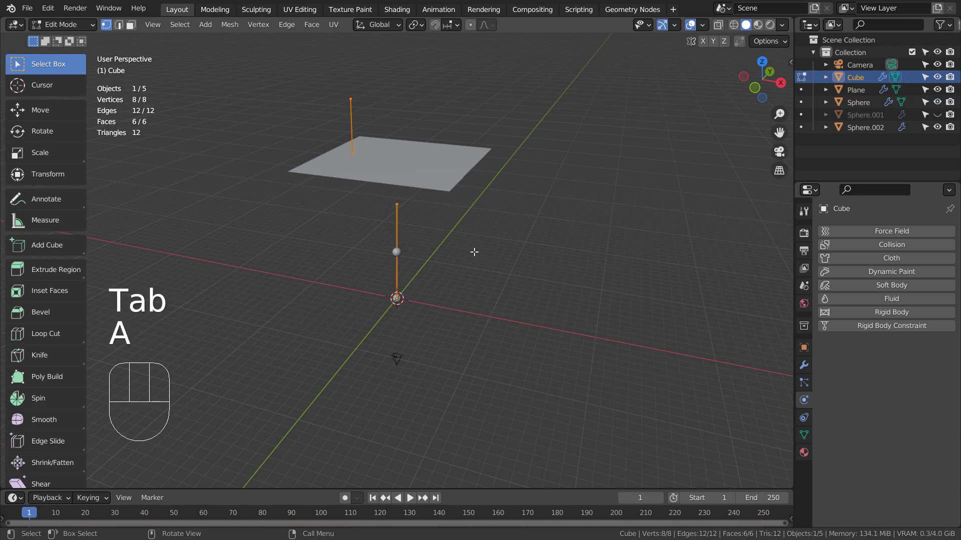
key(KP_3)
key(r)
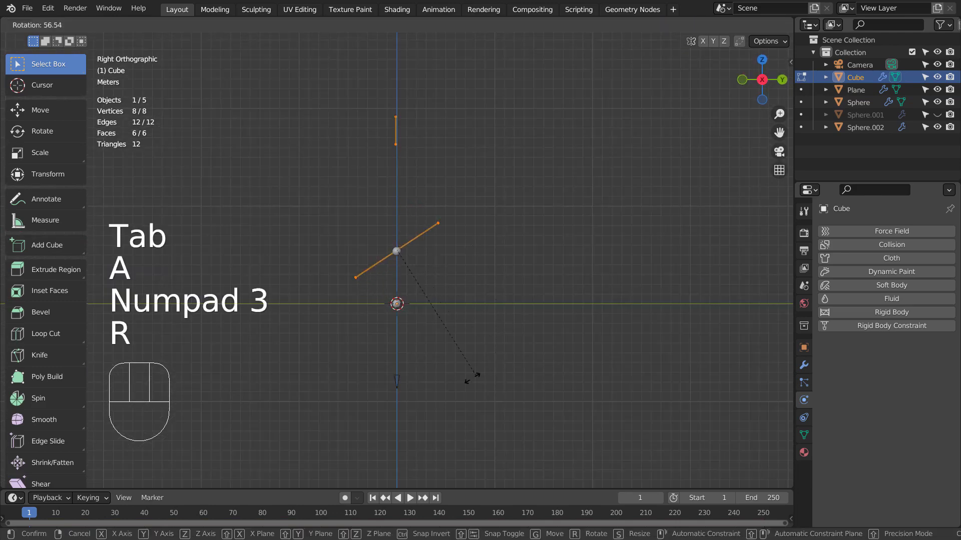
click(397, 378)
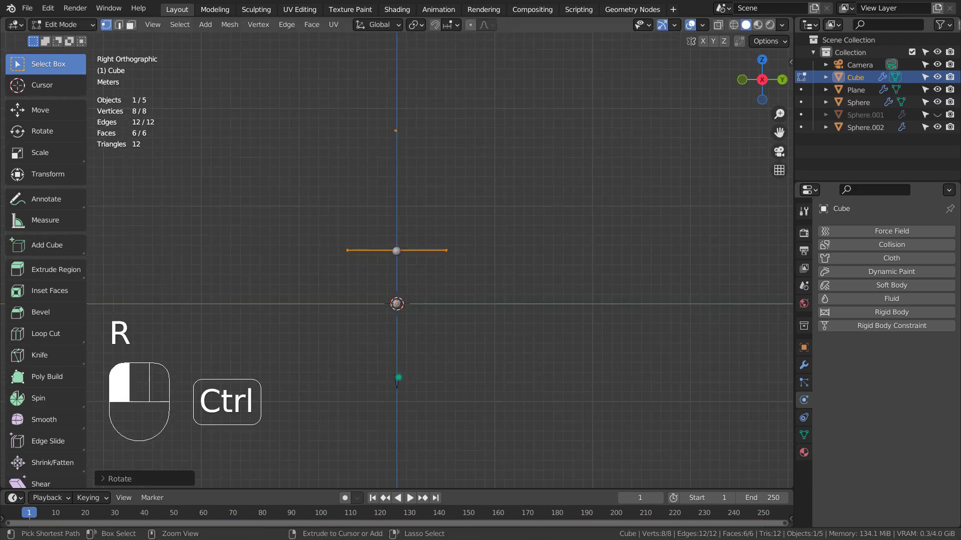
key(Tab)
Play the animation and examine how the rotated streak particles travel from the emitter plane.
middle_drag(500, 275, 580, 231)
key(space)
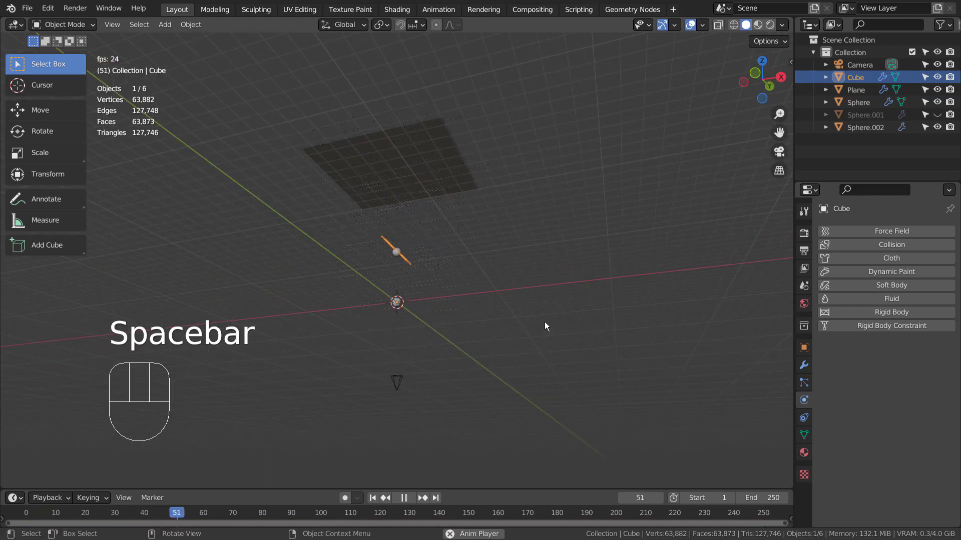
middle_drag(545, 322, 536, 273)
scroll(418, 340, up, 3)
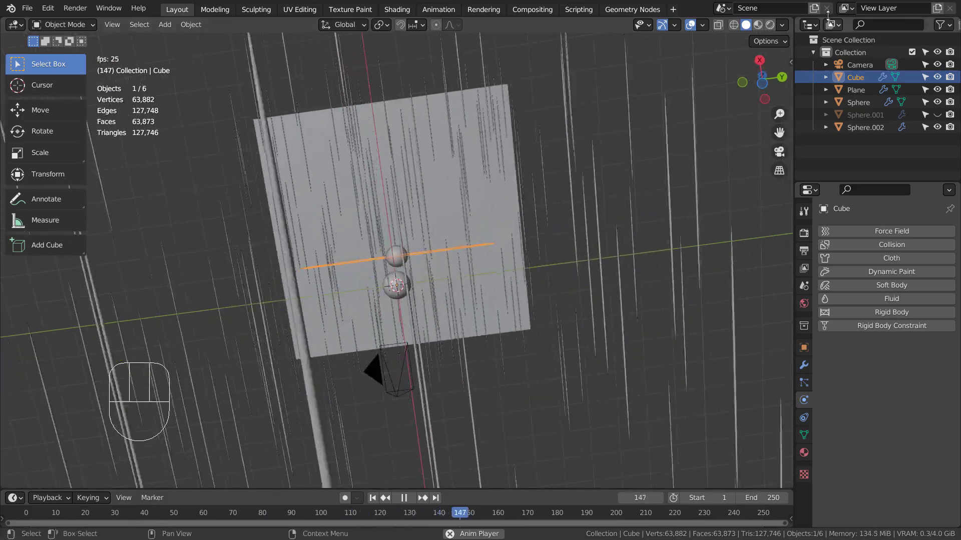
Preview the sideways streaks in rendered shading through the camera, with the original Cube hidden.
click(769, 24)
key(KP_0)
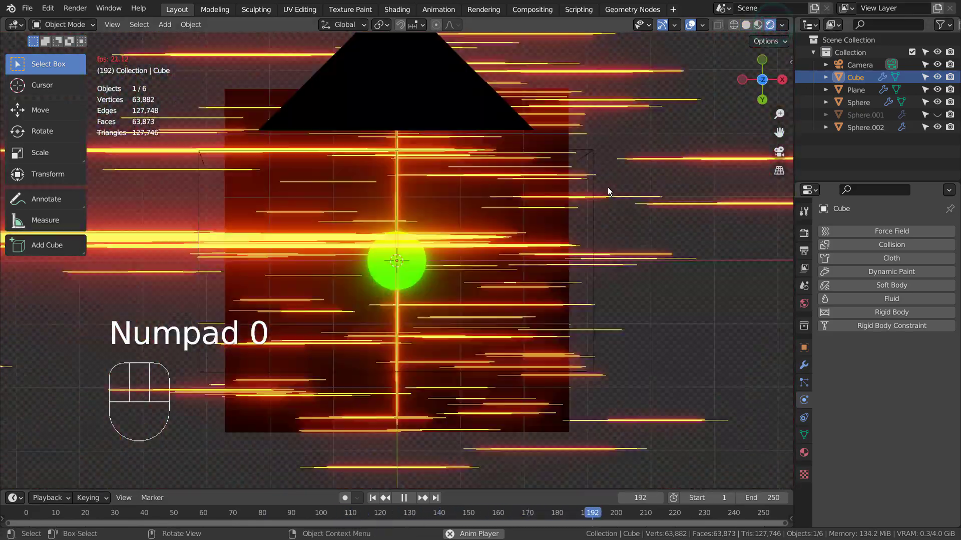
scroll(607, 187, down, 5)
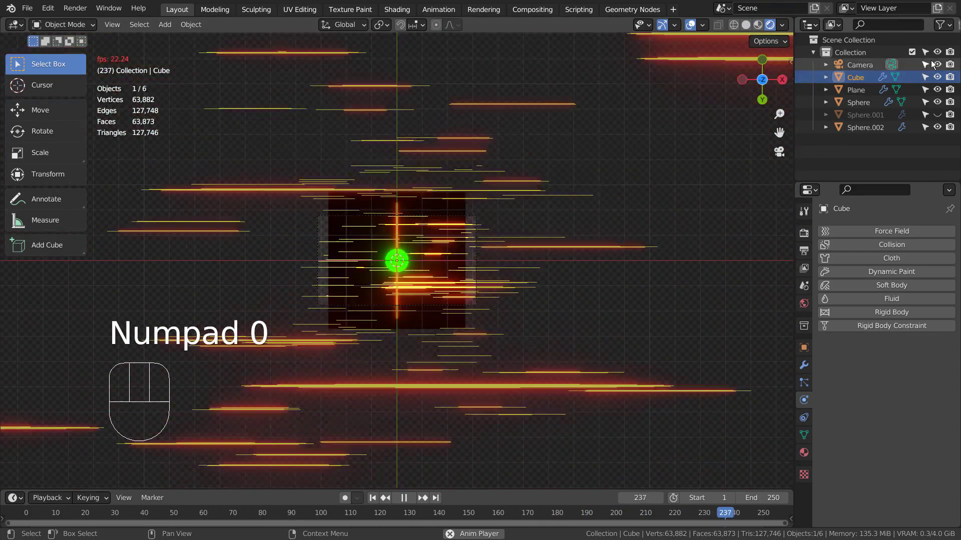
click(939, 77)
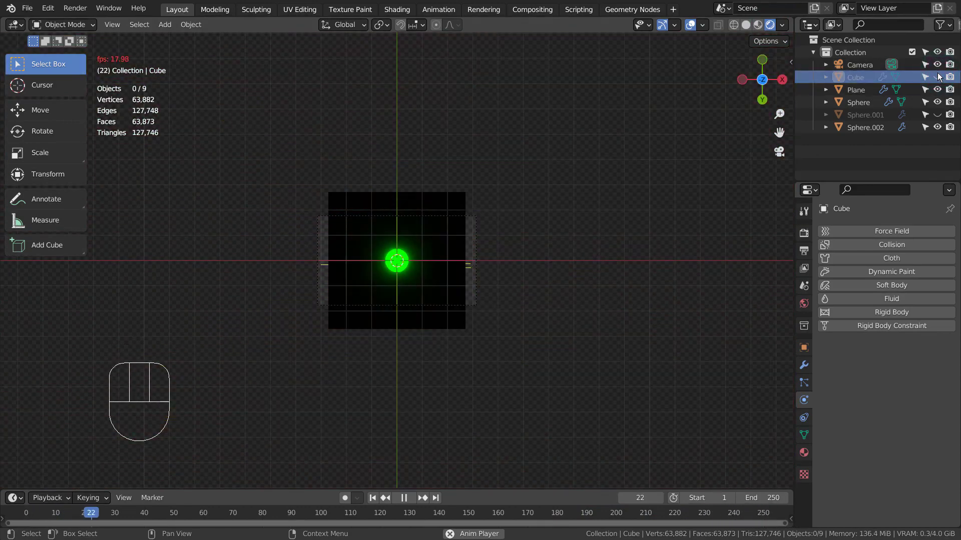
scroll(479, 275, up, 6)
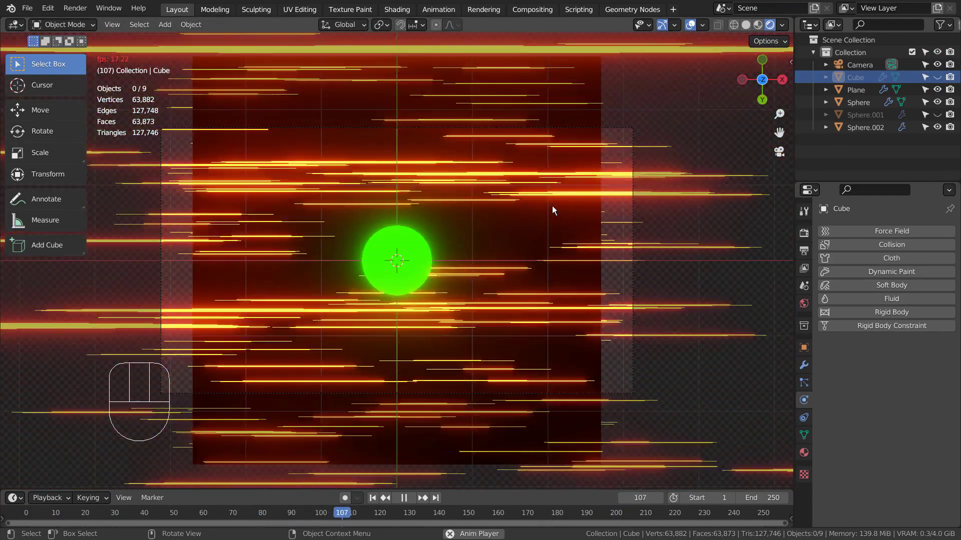
middle_drag(552, 206, 539, 335)
Undo the Cube's hiding and mesh rotation, return to Object Mode, and check the streaks through the camera.
key(ctrl+z)
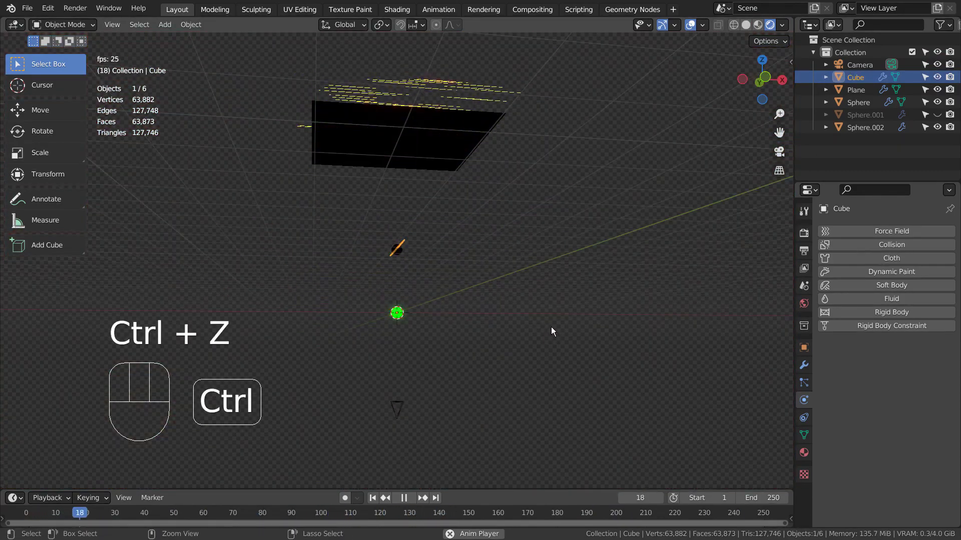
key(ctrl+z)
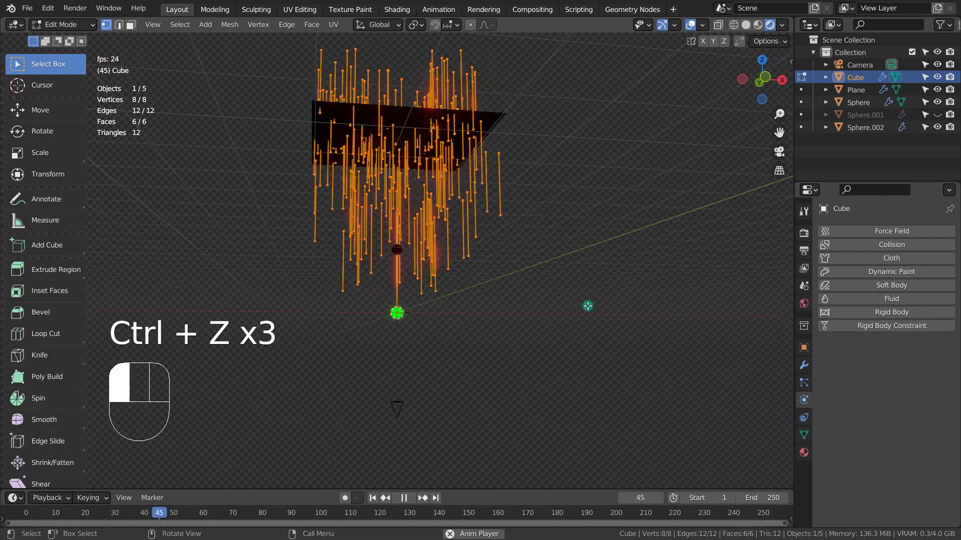
key(Tab)
key(KP_0)
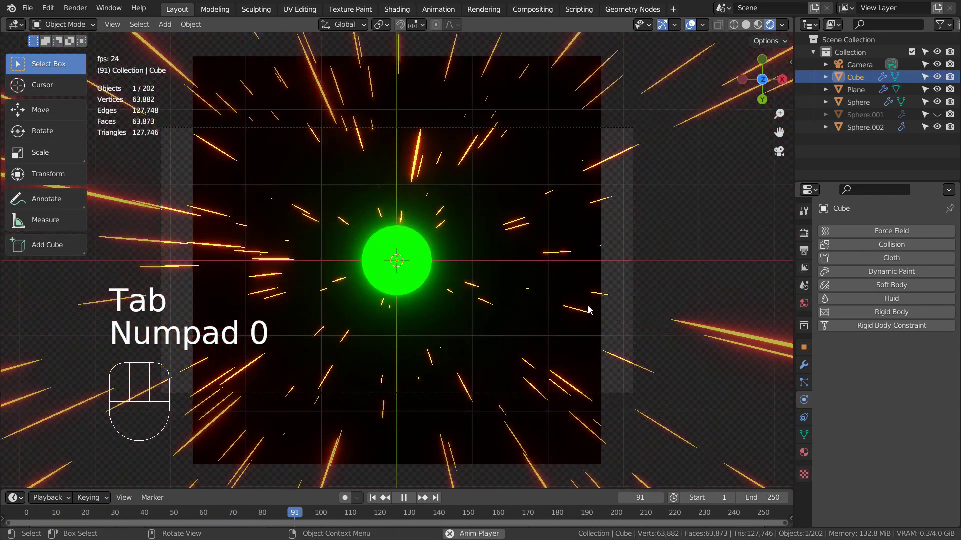